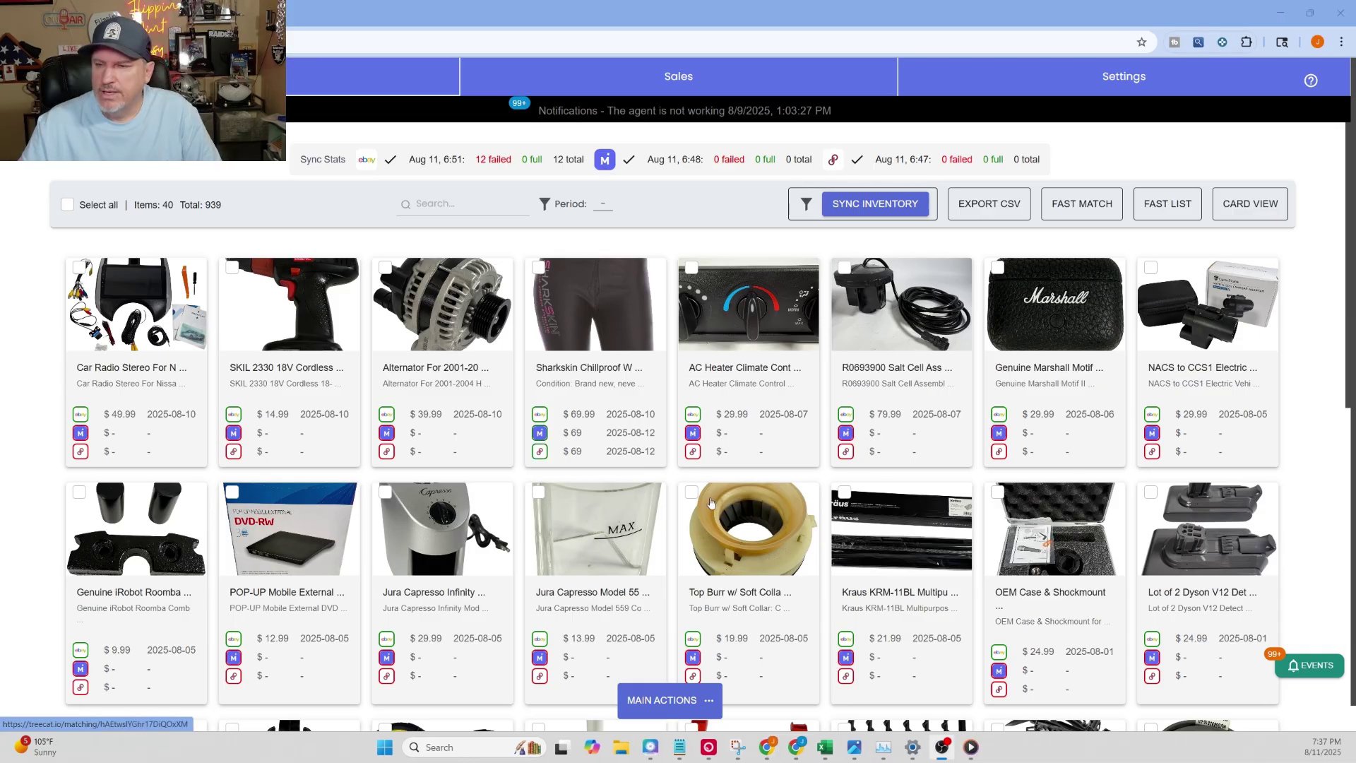
Browse the inventory and open the Perry Ellis men's shoes listing priced at $18.99.
scroll(688, 459, down, 6)
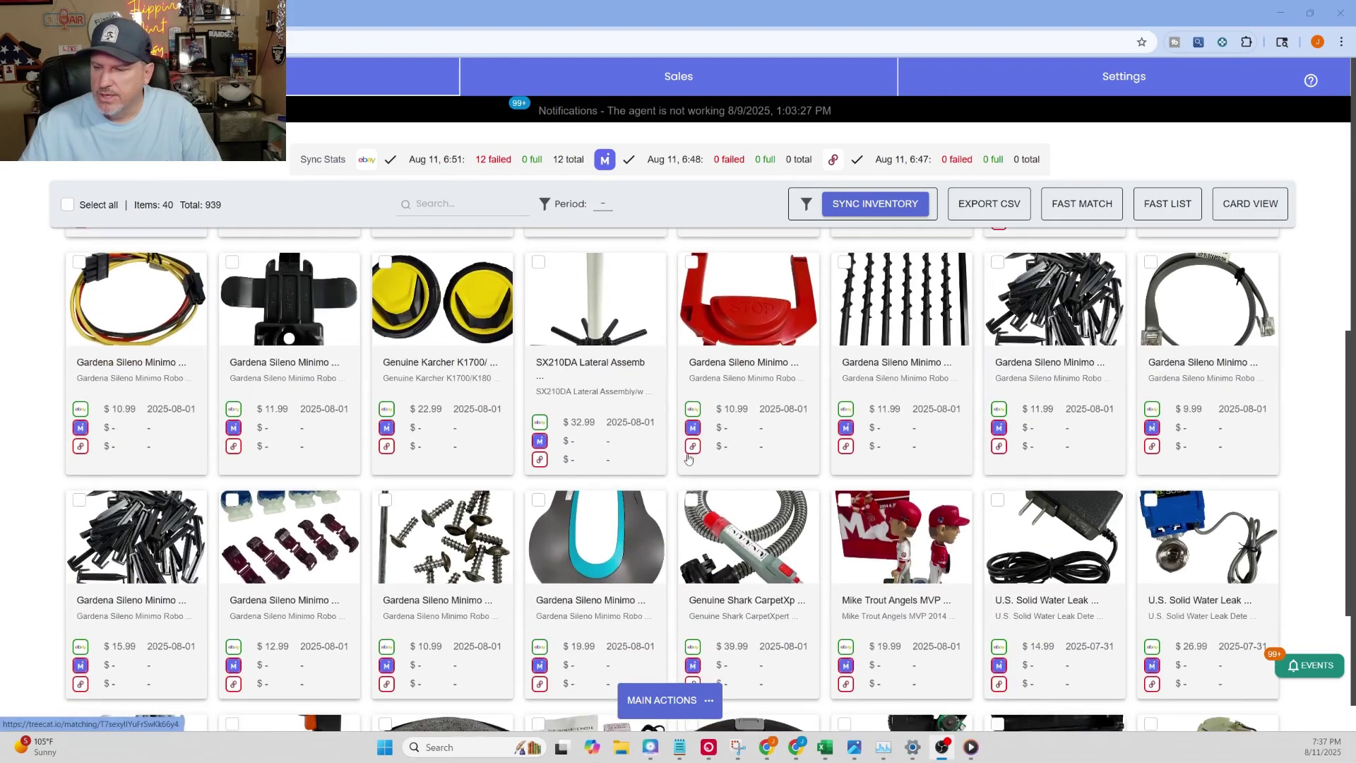
scroll(688, 459, down, 5)
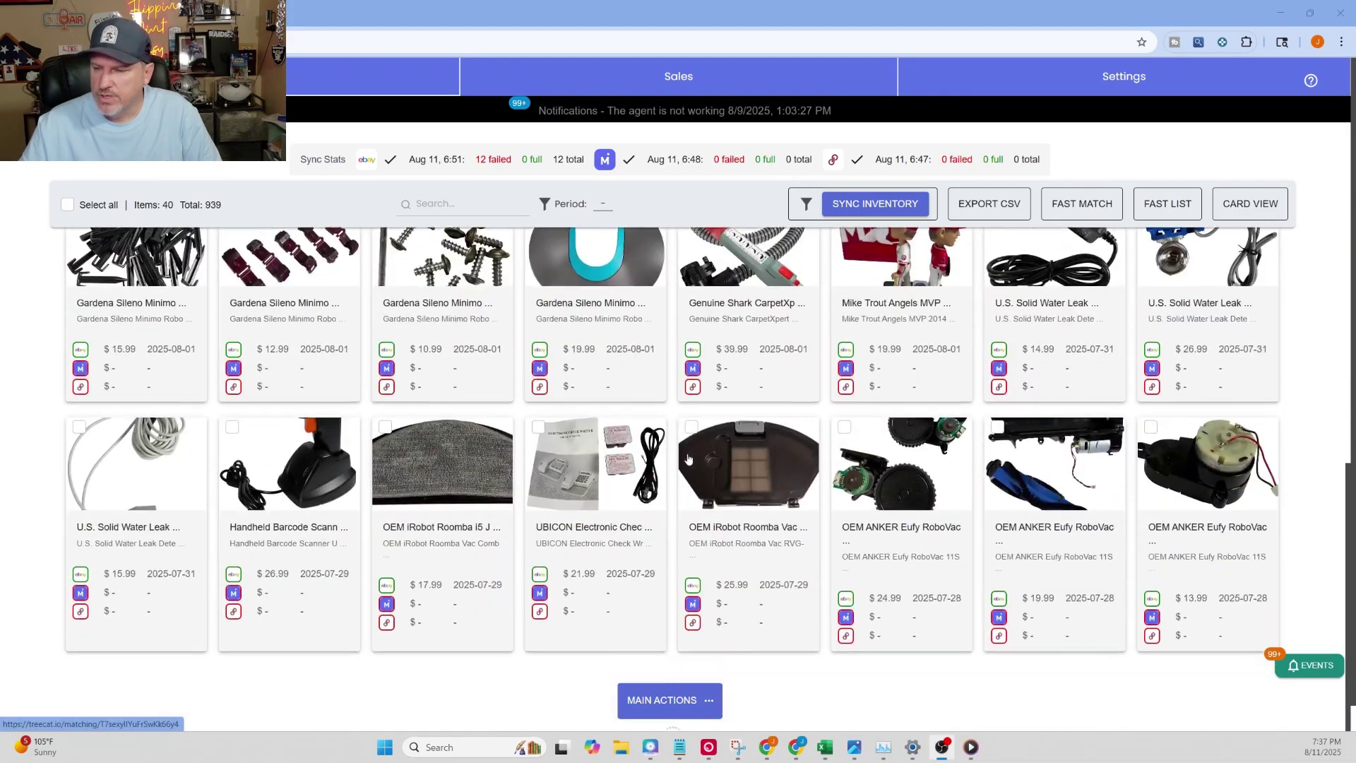
scroll(671, 411, down, 15)
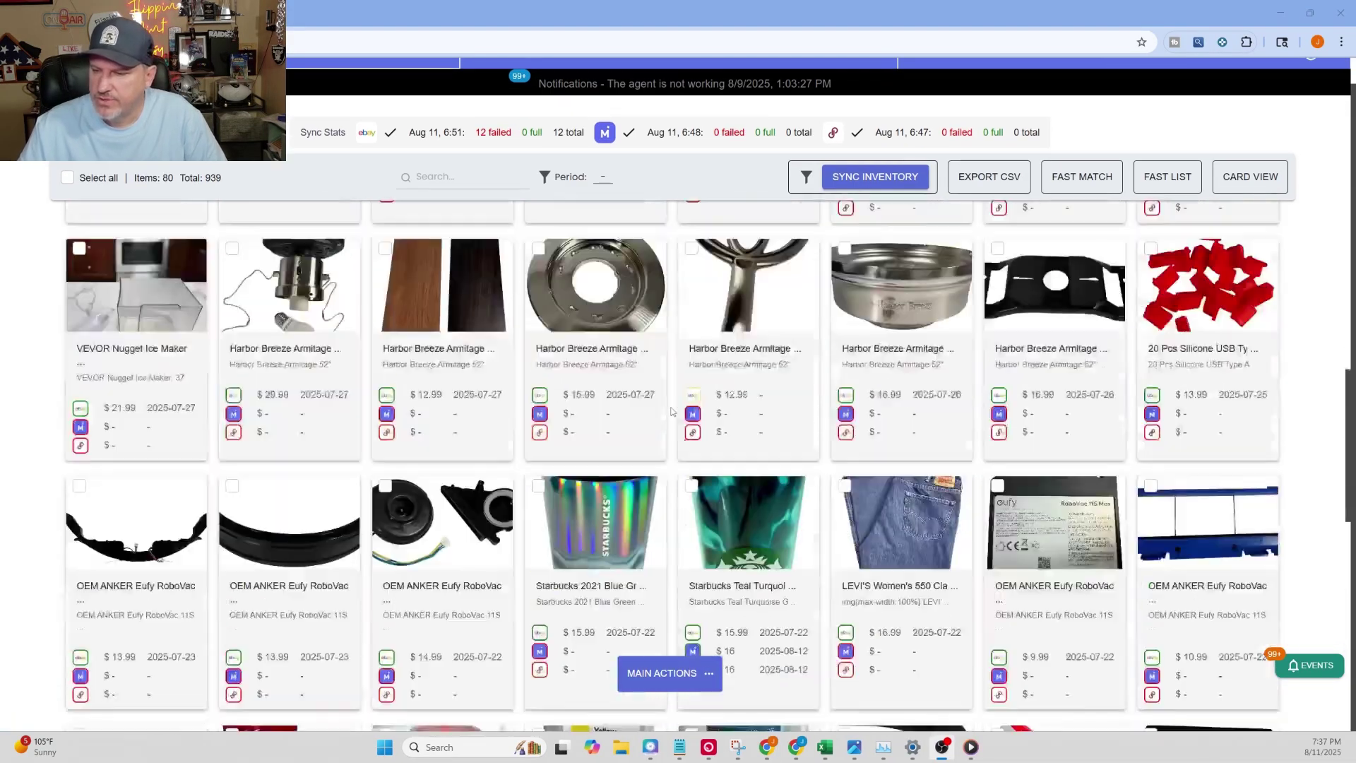
scroll(500, 424, down, 8)
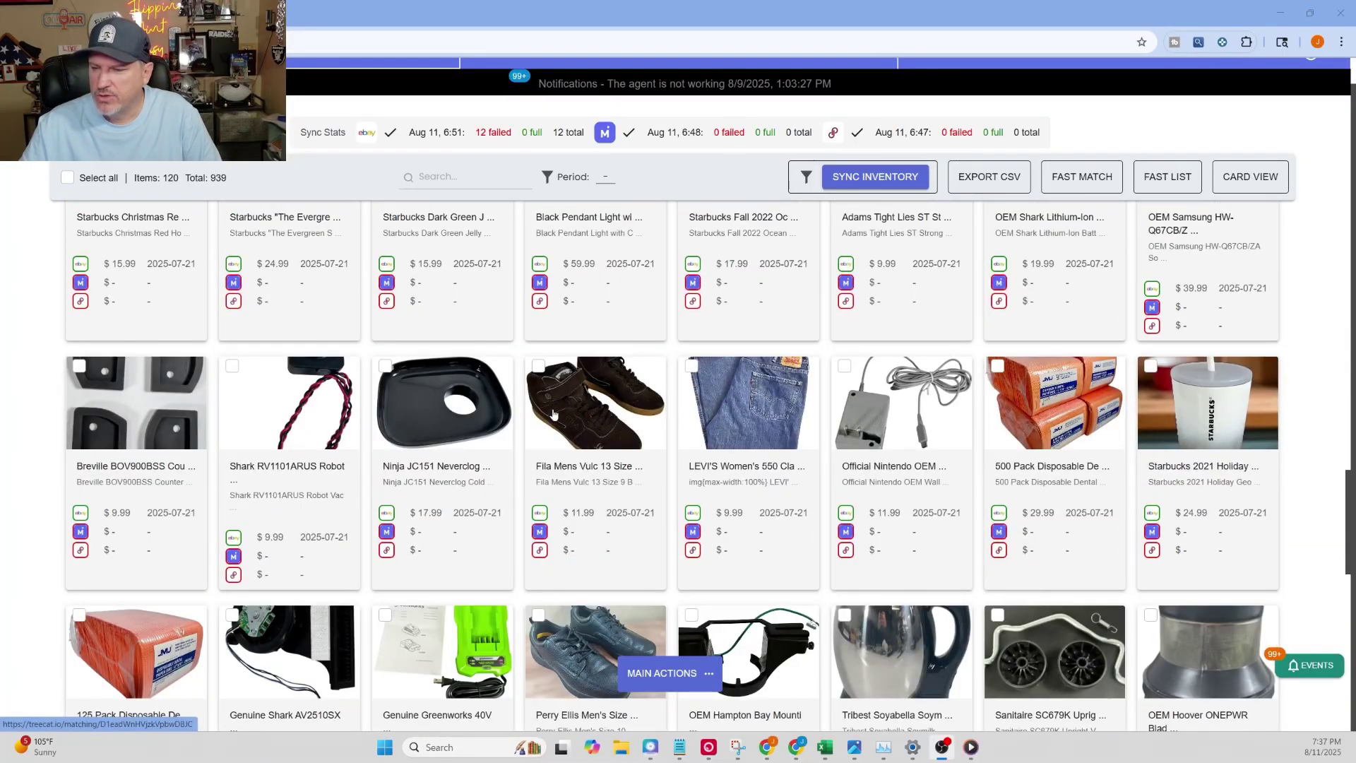
scroll(625, 424, down, 2)
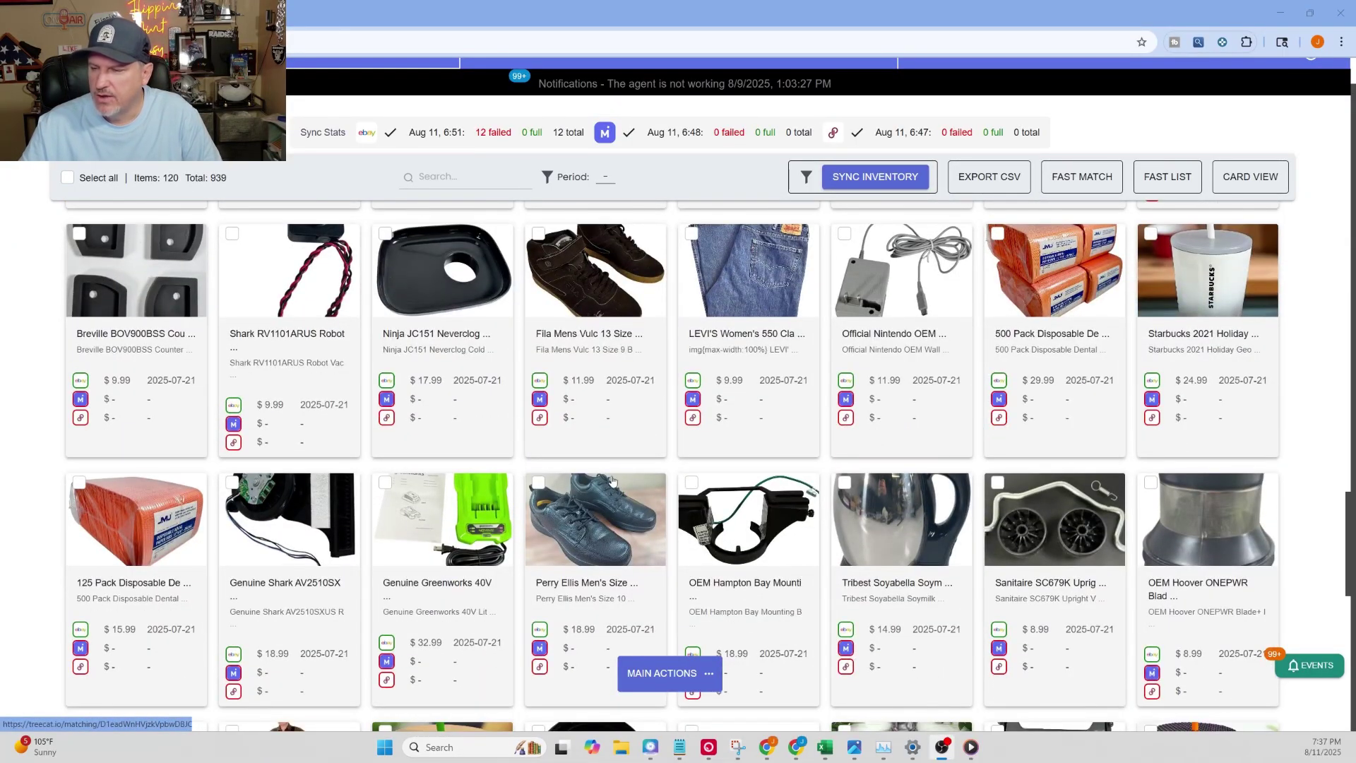
click(602, 521)
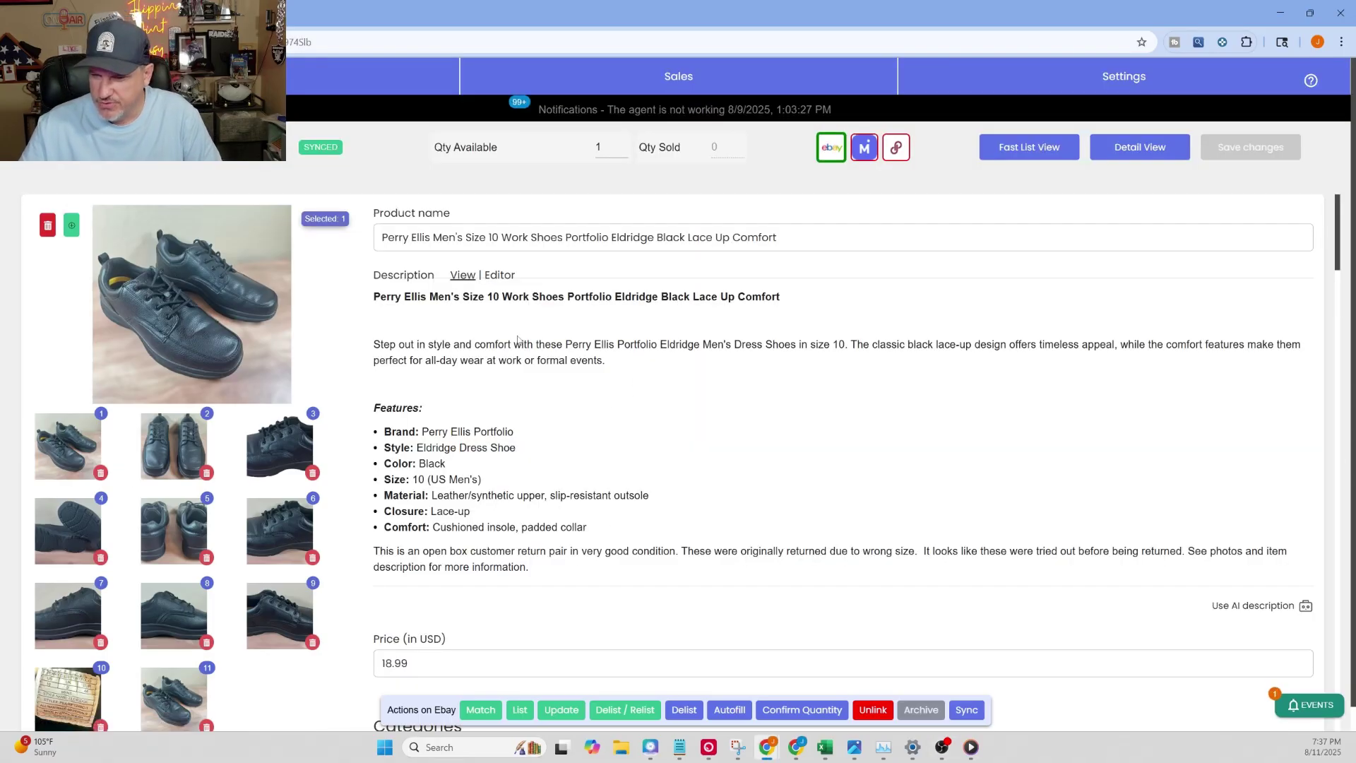
Set the eBay listing's unit quantity to 1 and its unit type to Unit in the item specifics.
scroll(654, 406, down, 7)
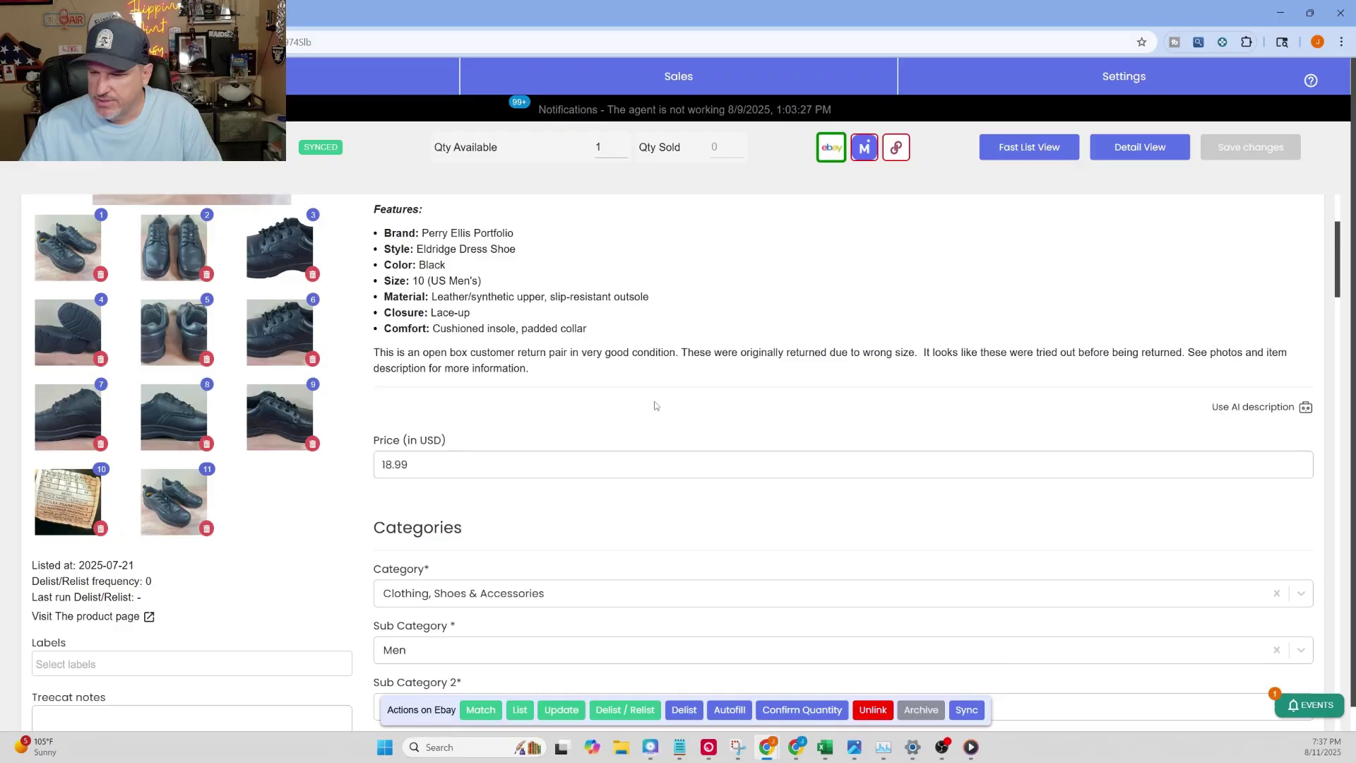
scroll(655, 406, down, 1)
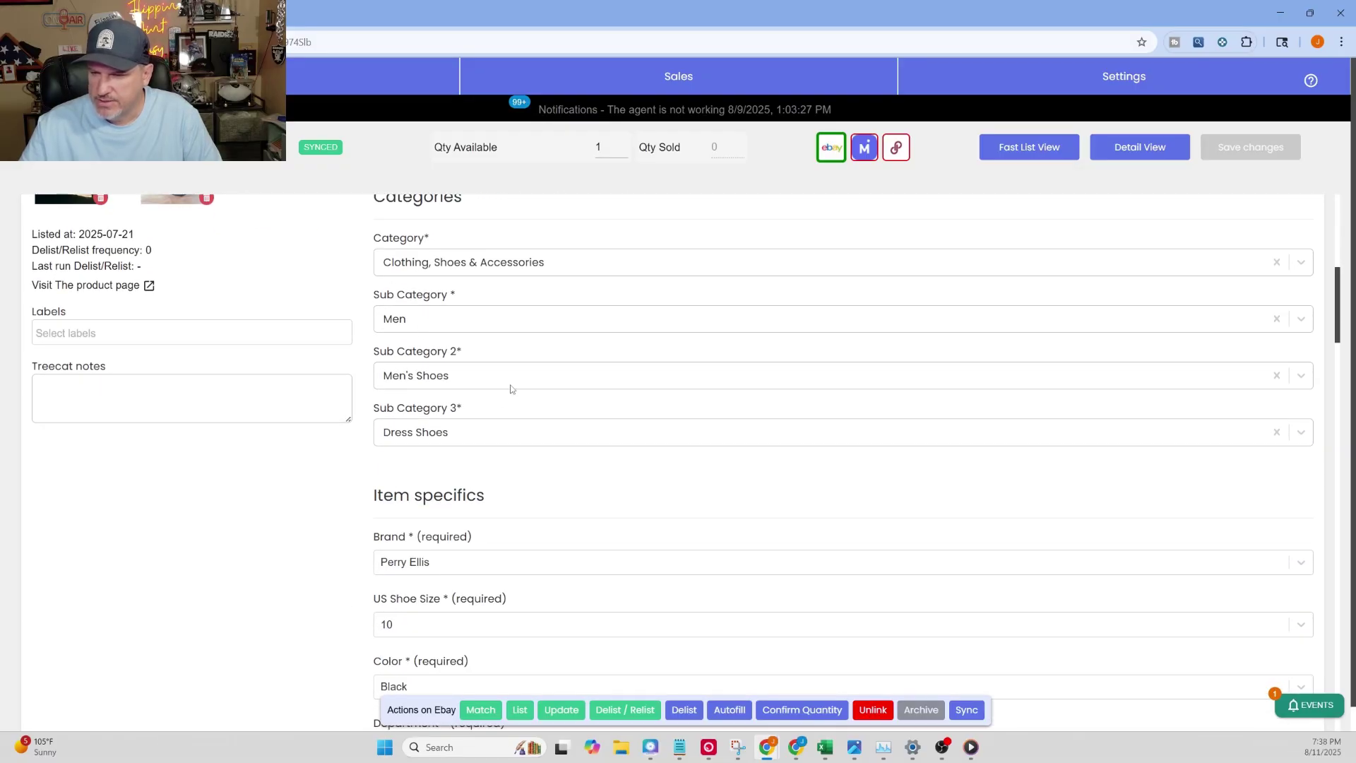
scroll(512, 389, down, 2)
scroll(516, 366, down, 6)
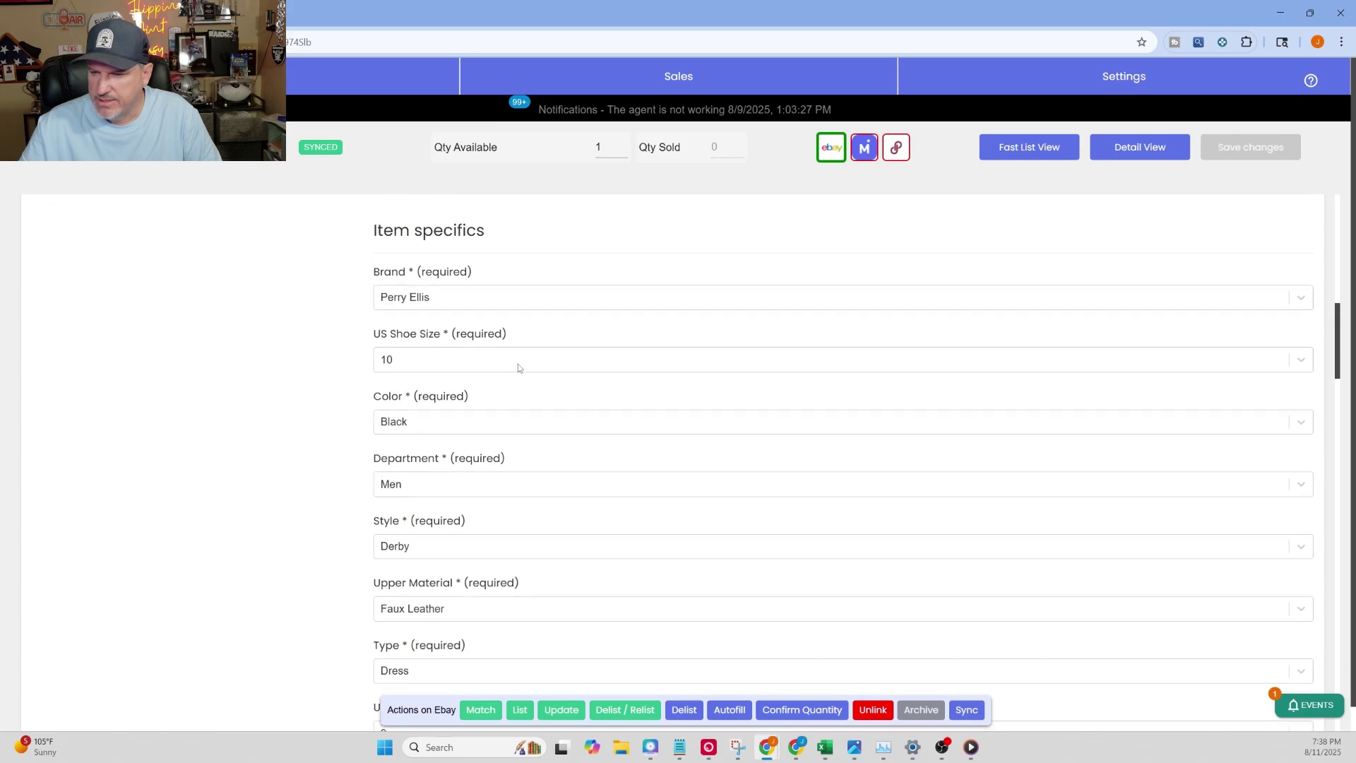
scroll(527, 373, down, 5)
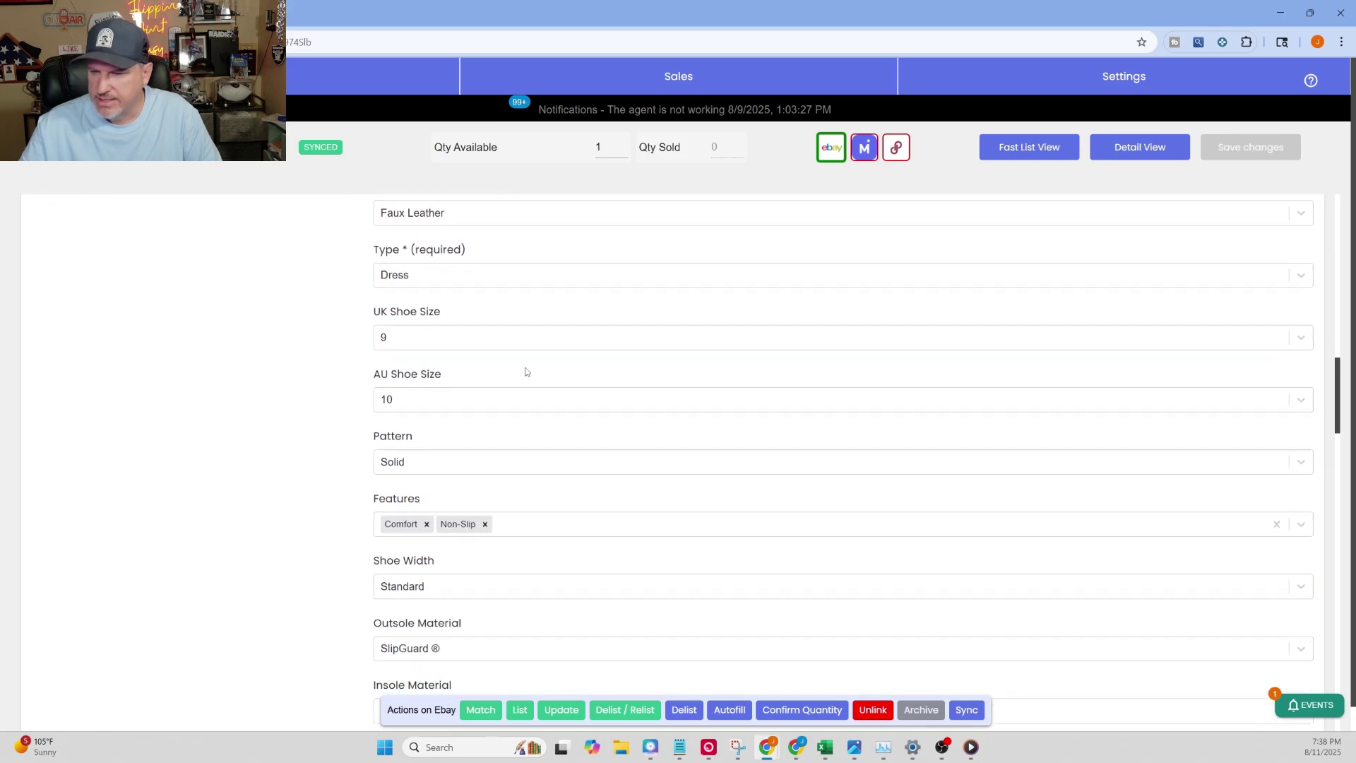
scroll(537, 384, down, 9)
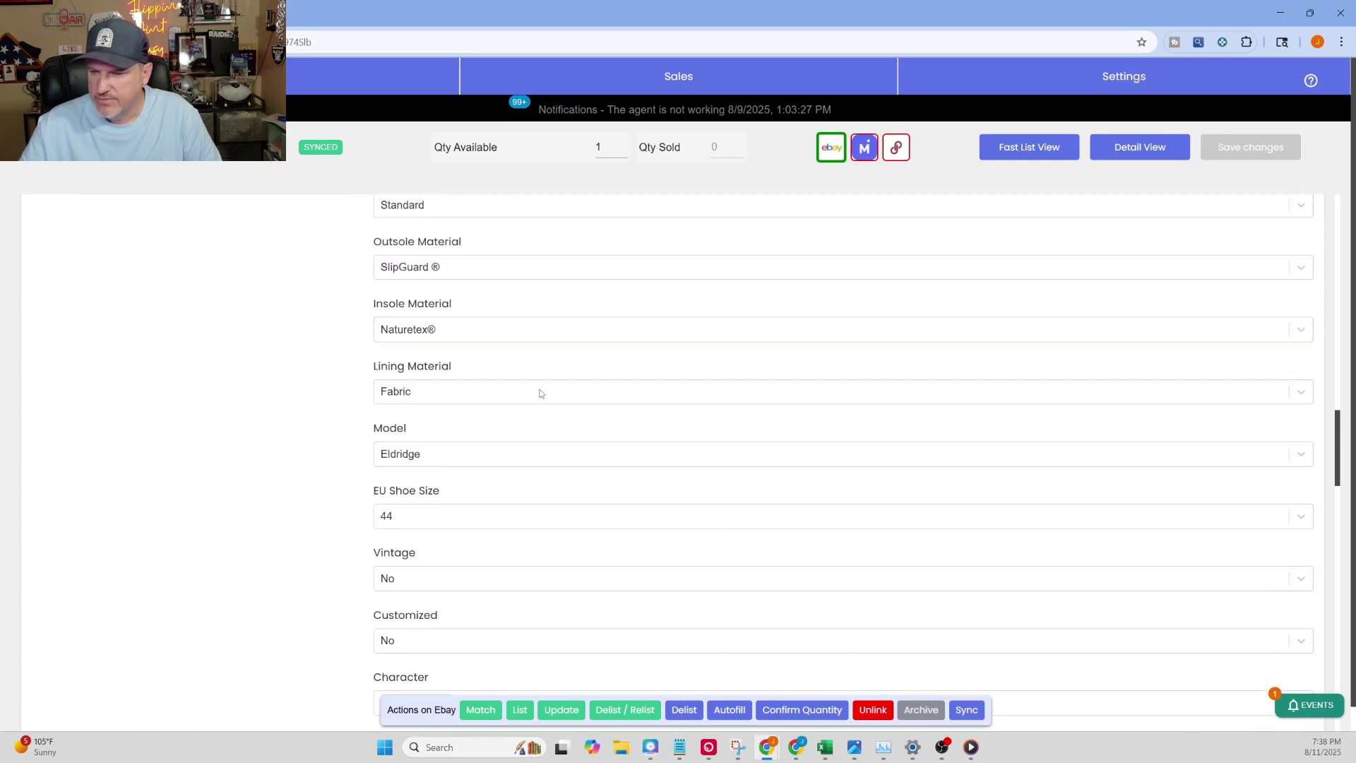
scroll(548, 394, down, 6)
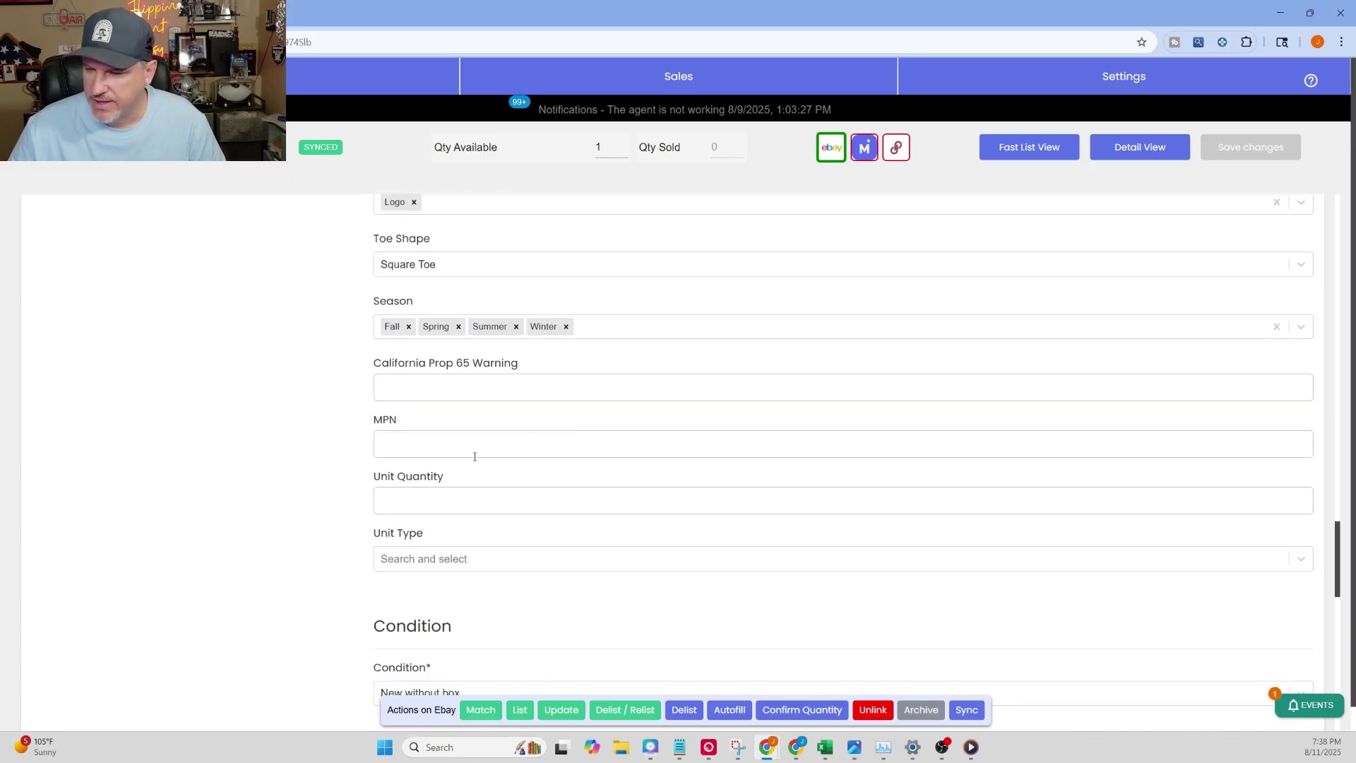
click(466, 498)
text(1)
click(436, 558)
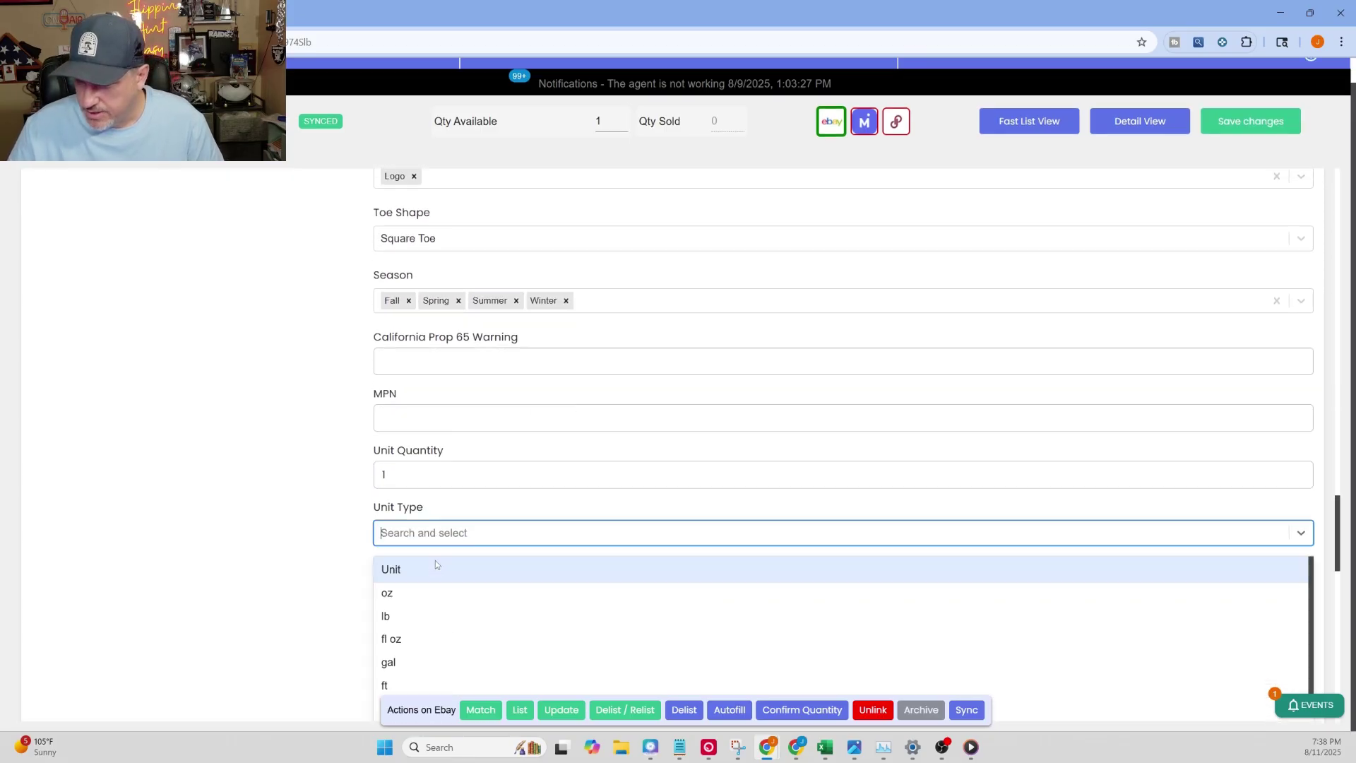
click(435, 561)
Save the changes to the eBay listing.
scroll(558, 464, down, 5)
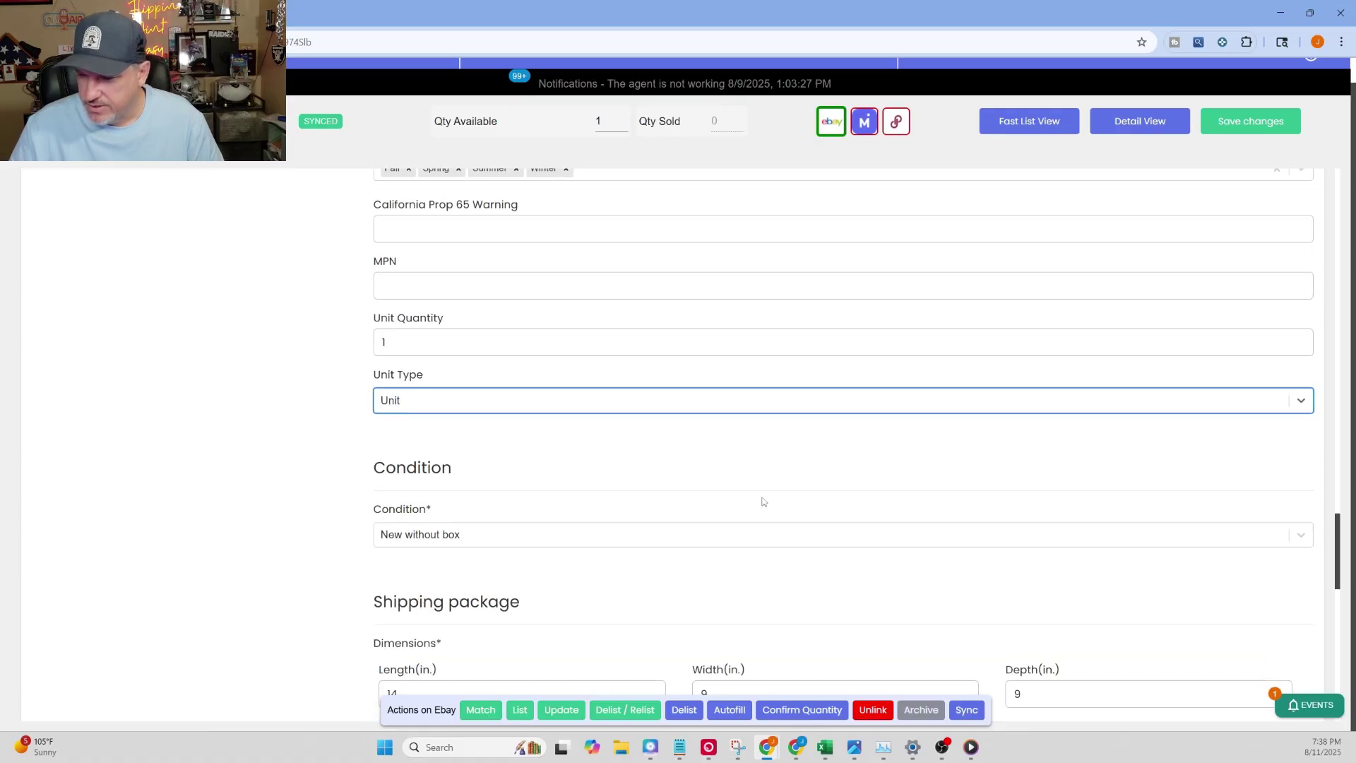
scroll(833, 503, up, 20)
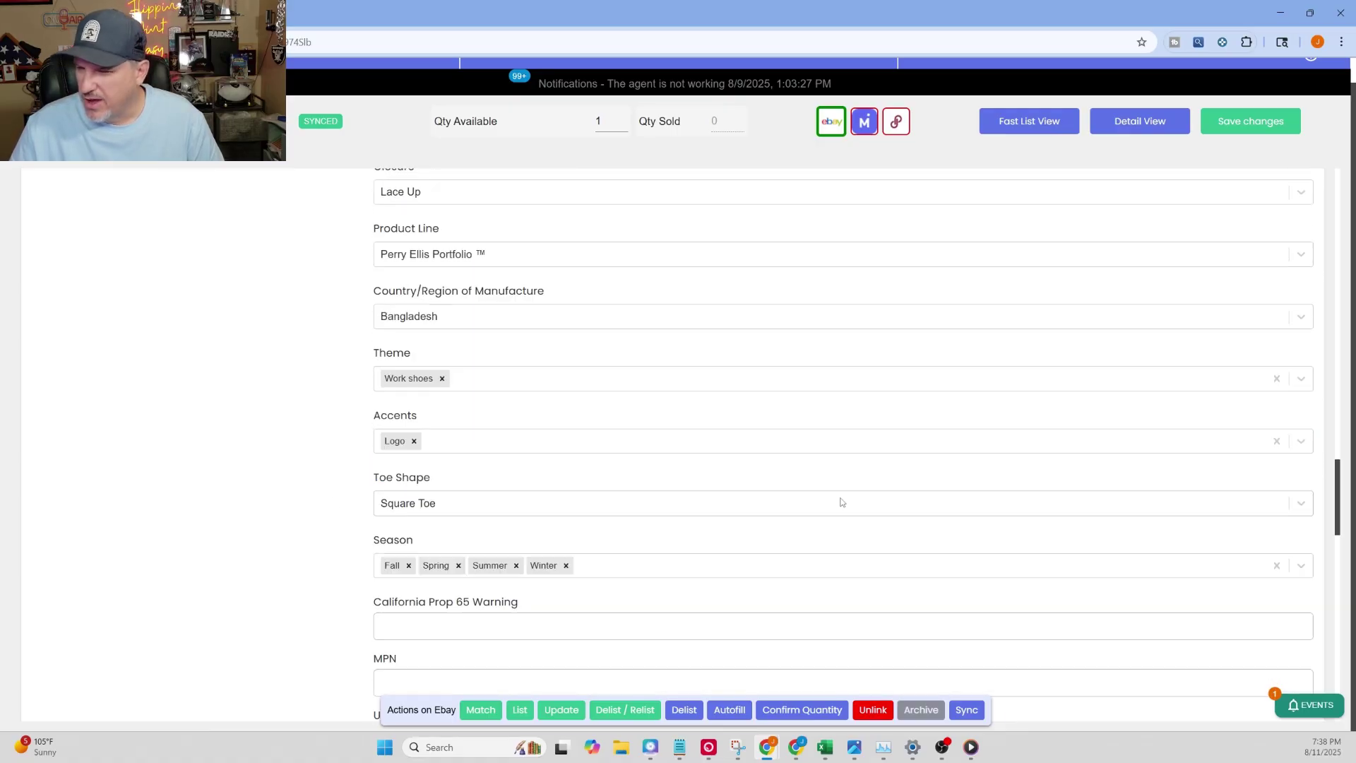
scroll(846, 493, up, 8)
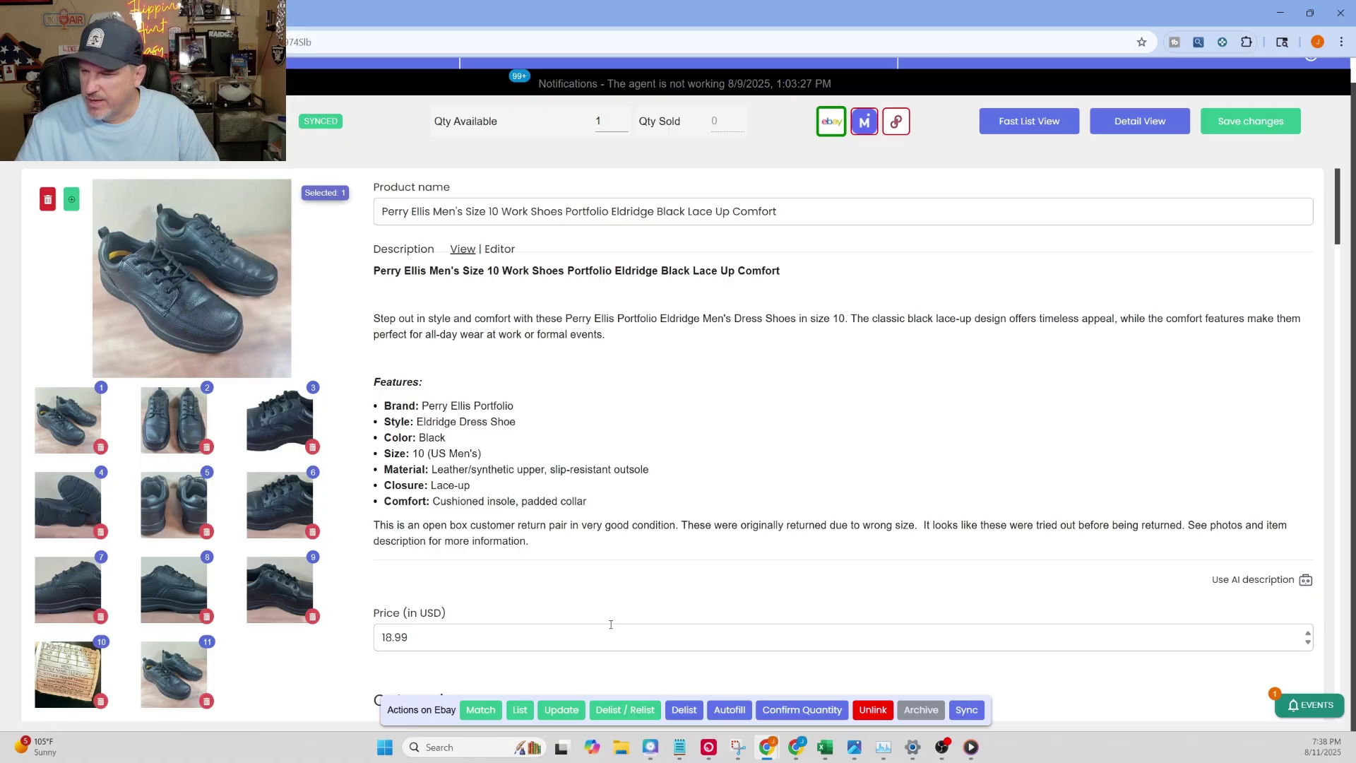
click(1215, 125)
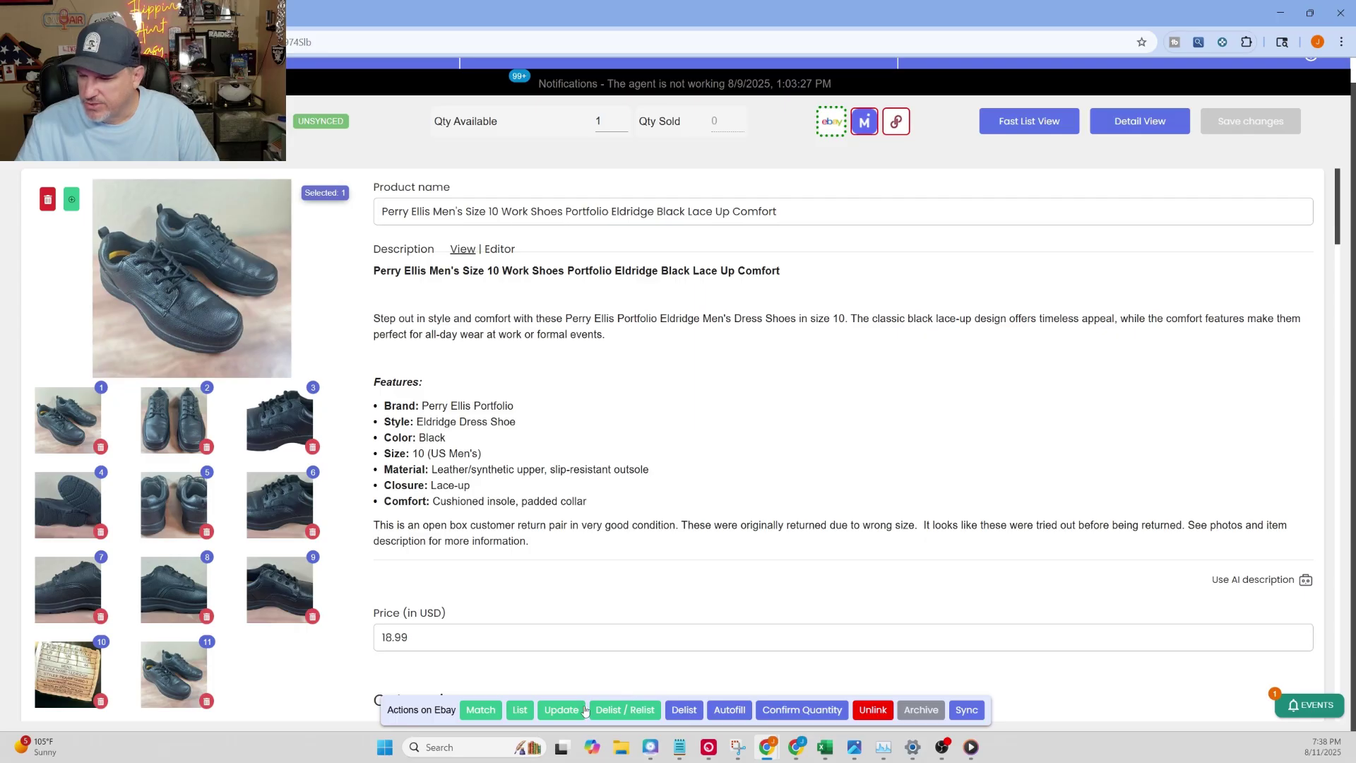
Autofill the listing from eBay to Mercari and Poshmark with the beta AI Autofill option enabled.
click(730, 709)
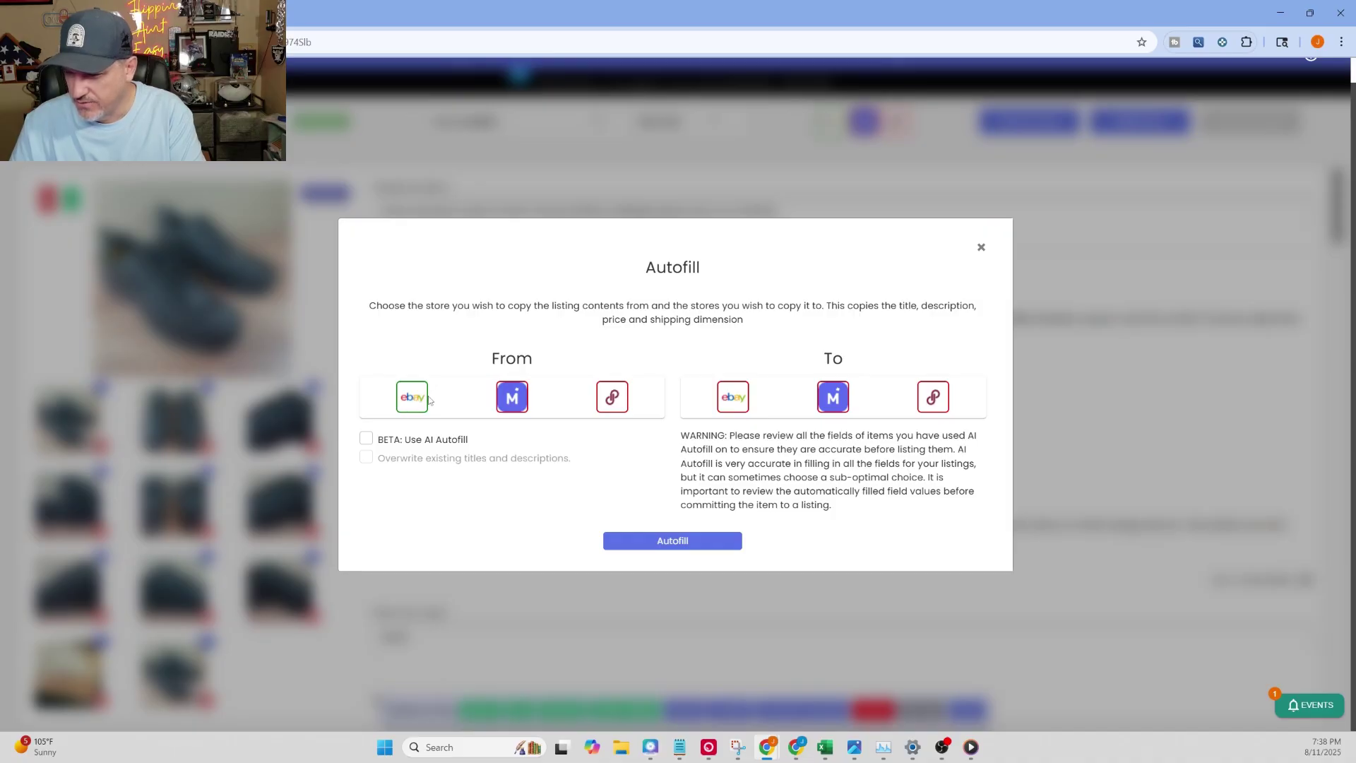
click(517, 400)
click(419, 399)
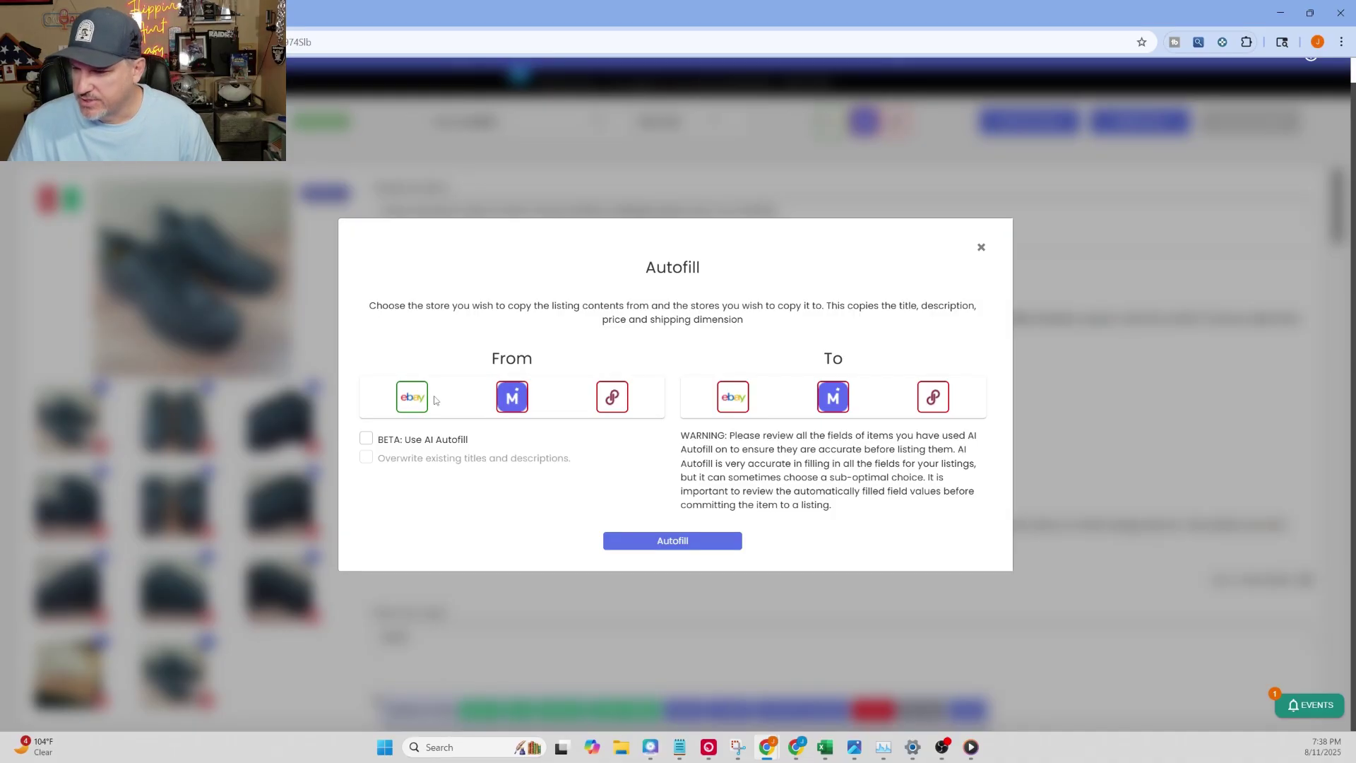
click(834, 401)
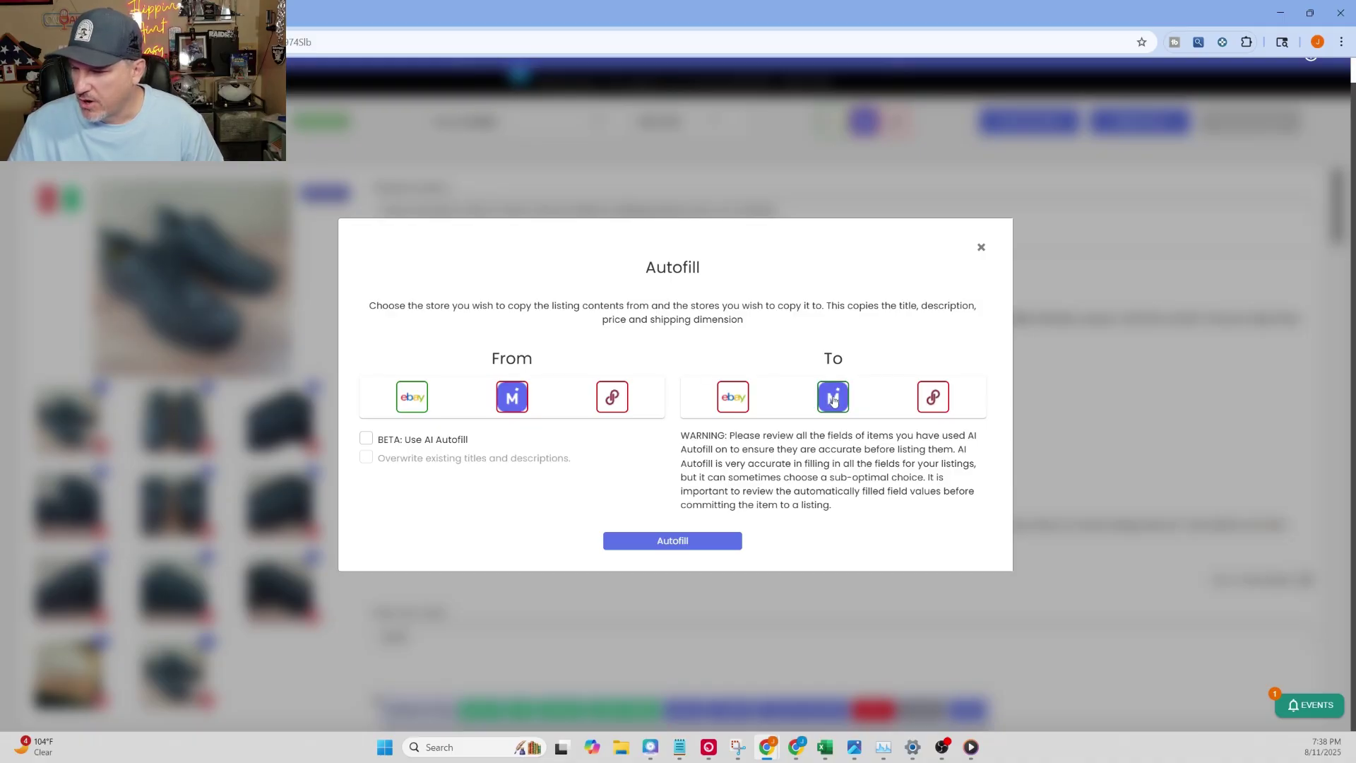
click(935, 402)
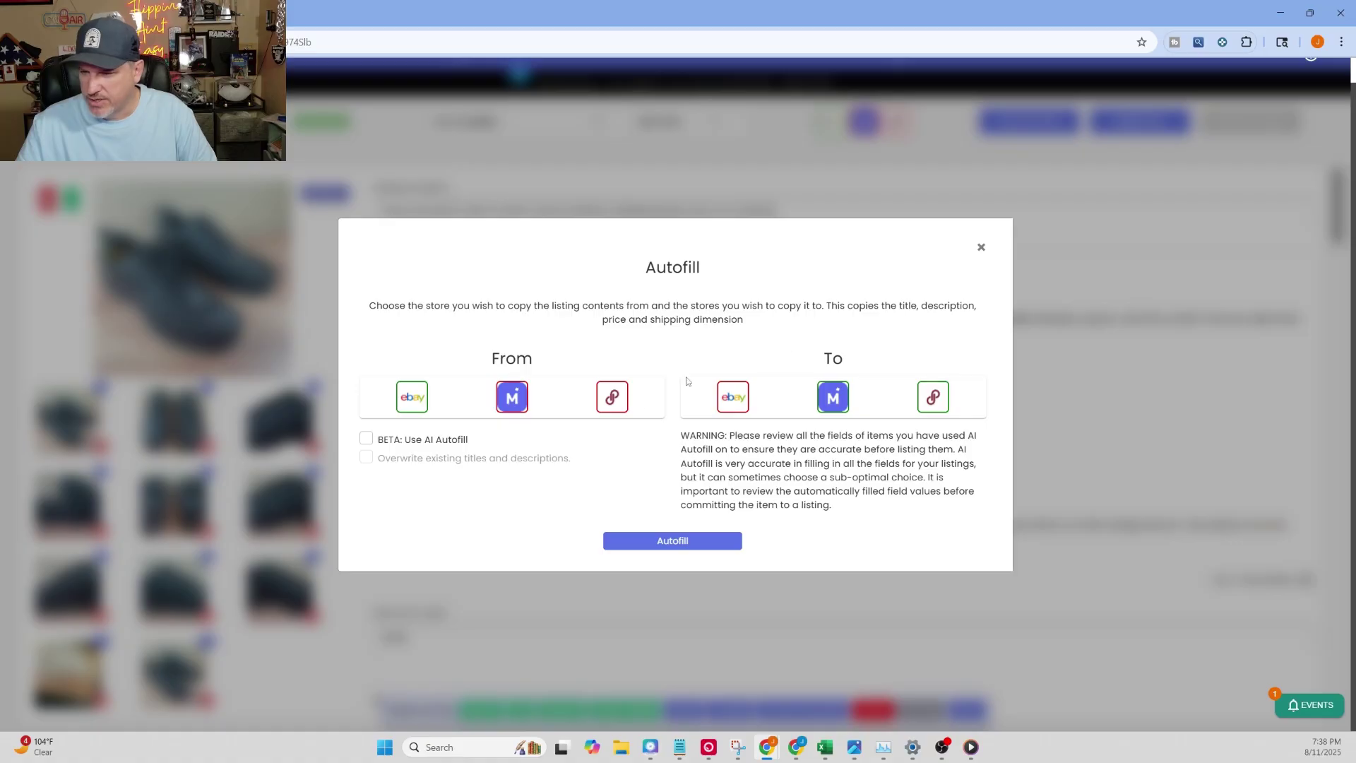
click(367, 440)
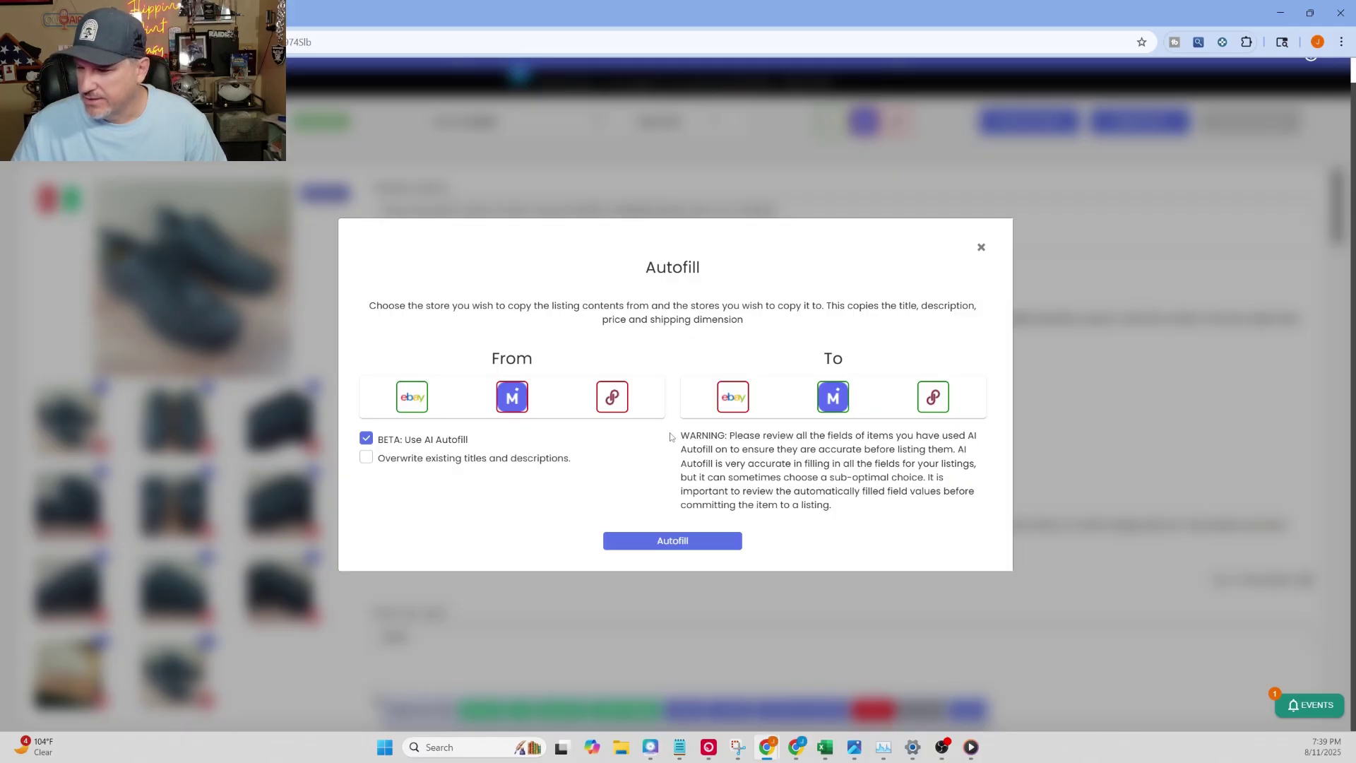
click(672, 541)
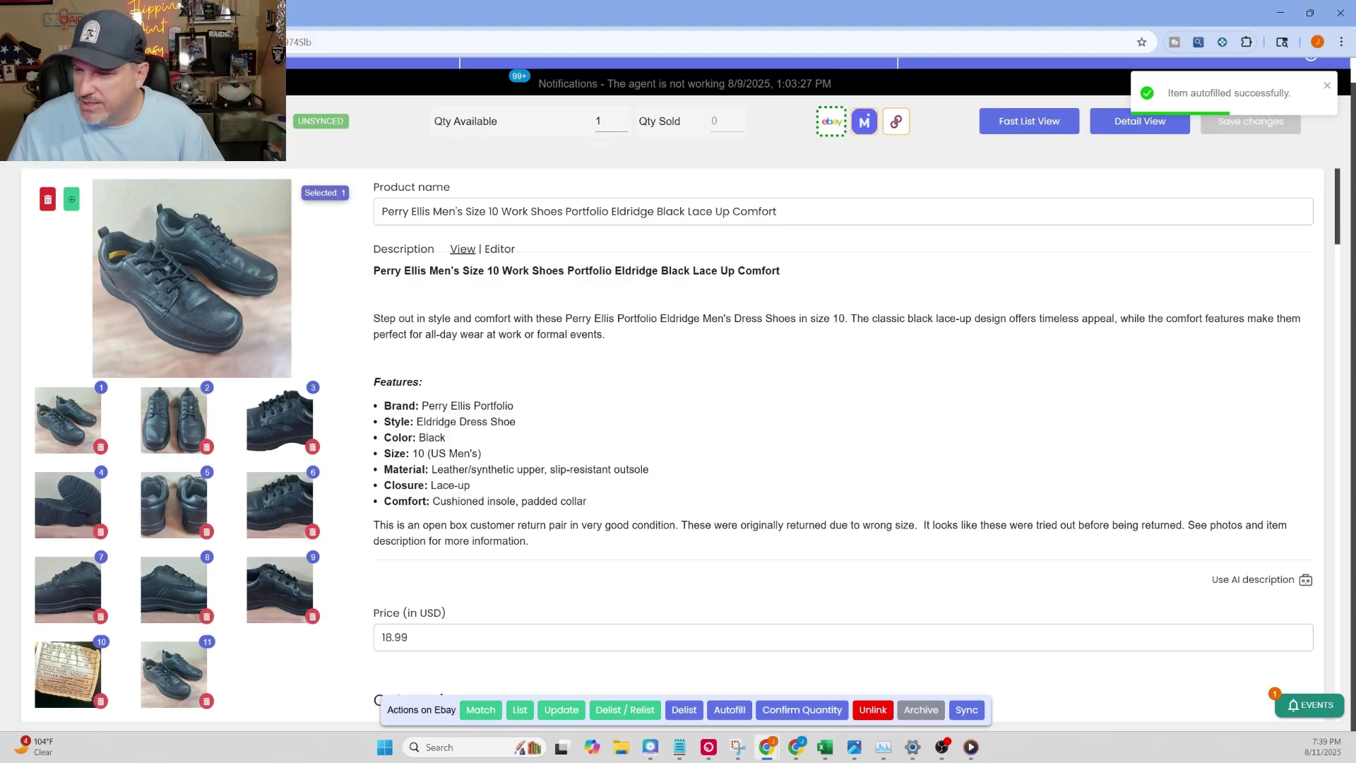
Open the Mercari version of the listing and review its description, categories, size and shipping fields.
click(866, 123)
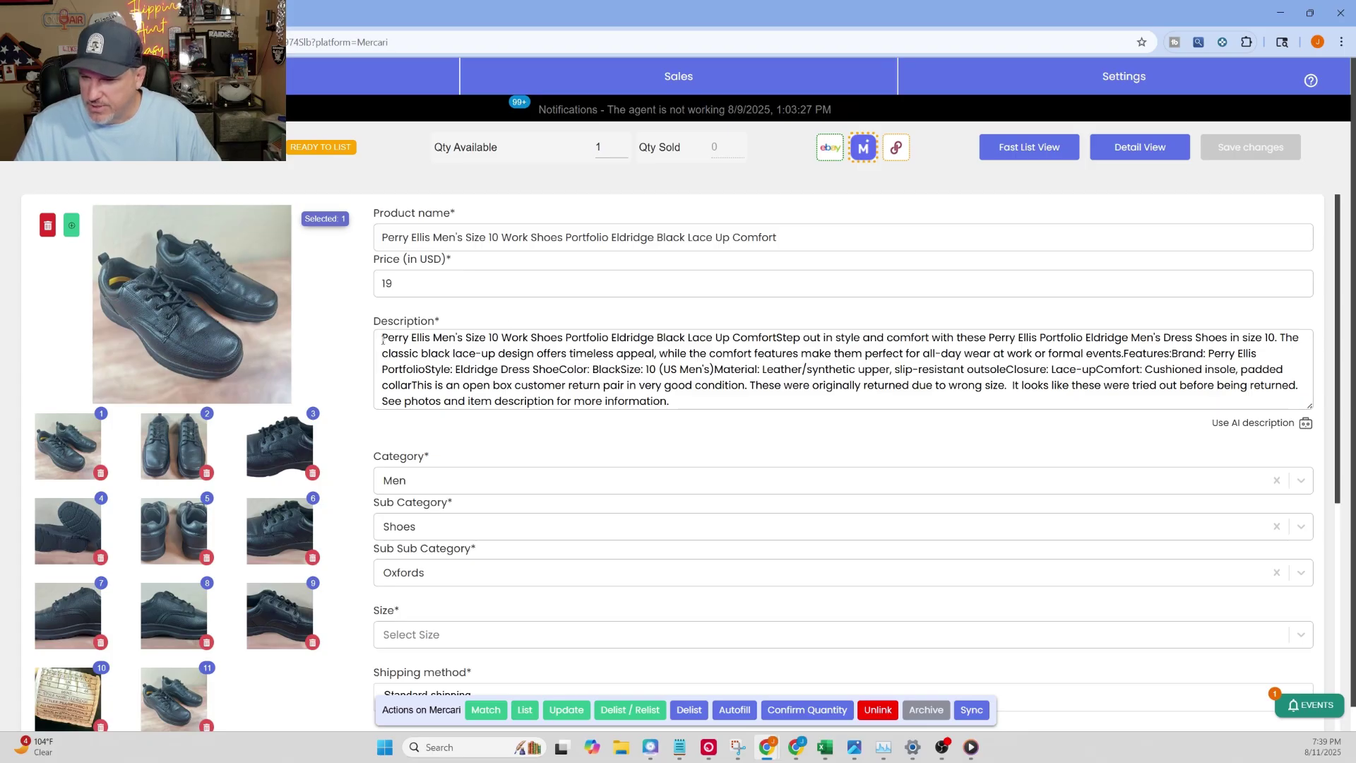
drag(382, 339, 544, 460)
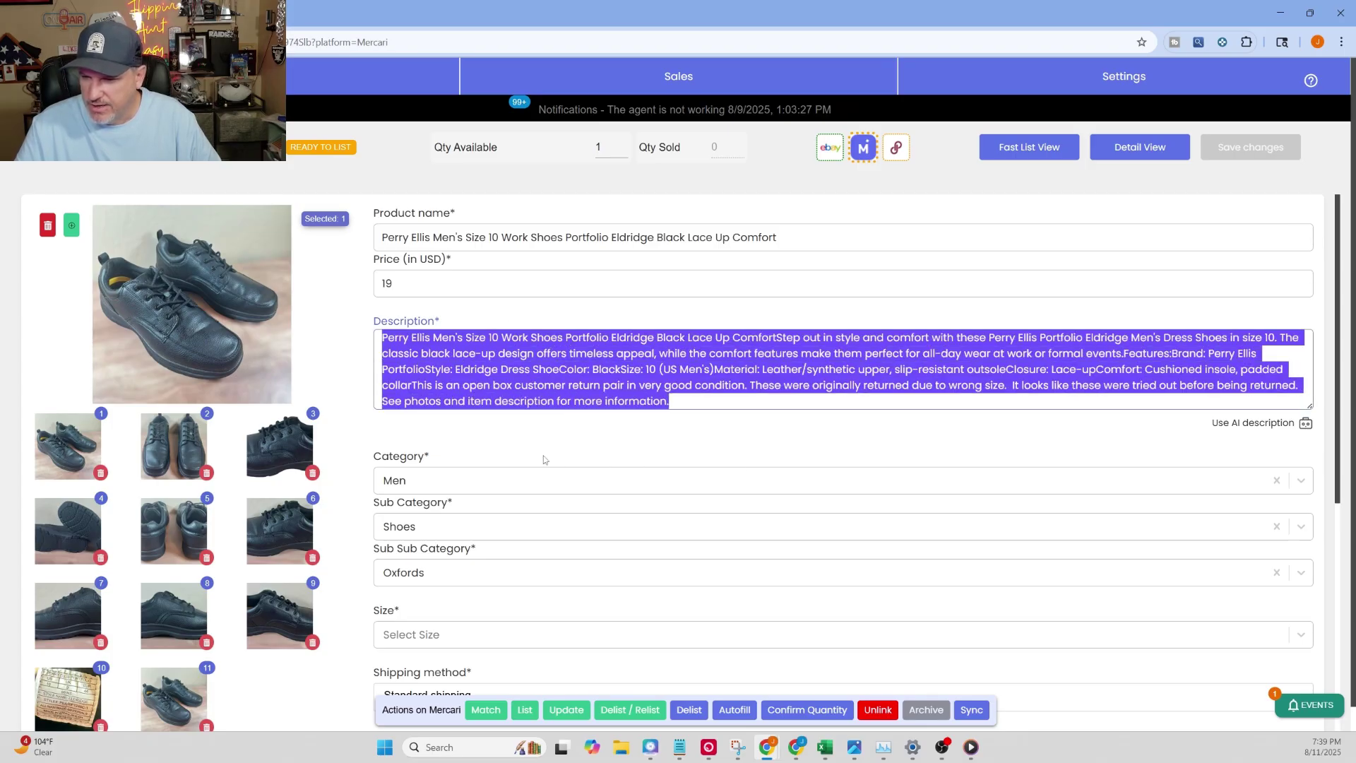
scroll(483, 441, down, 2)
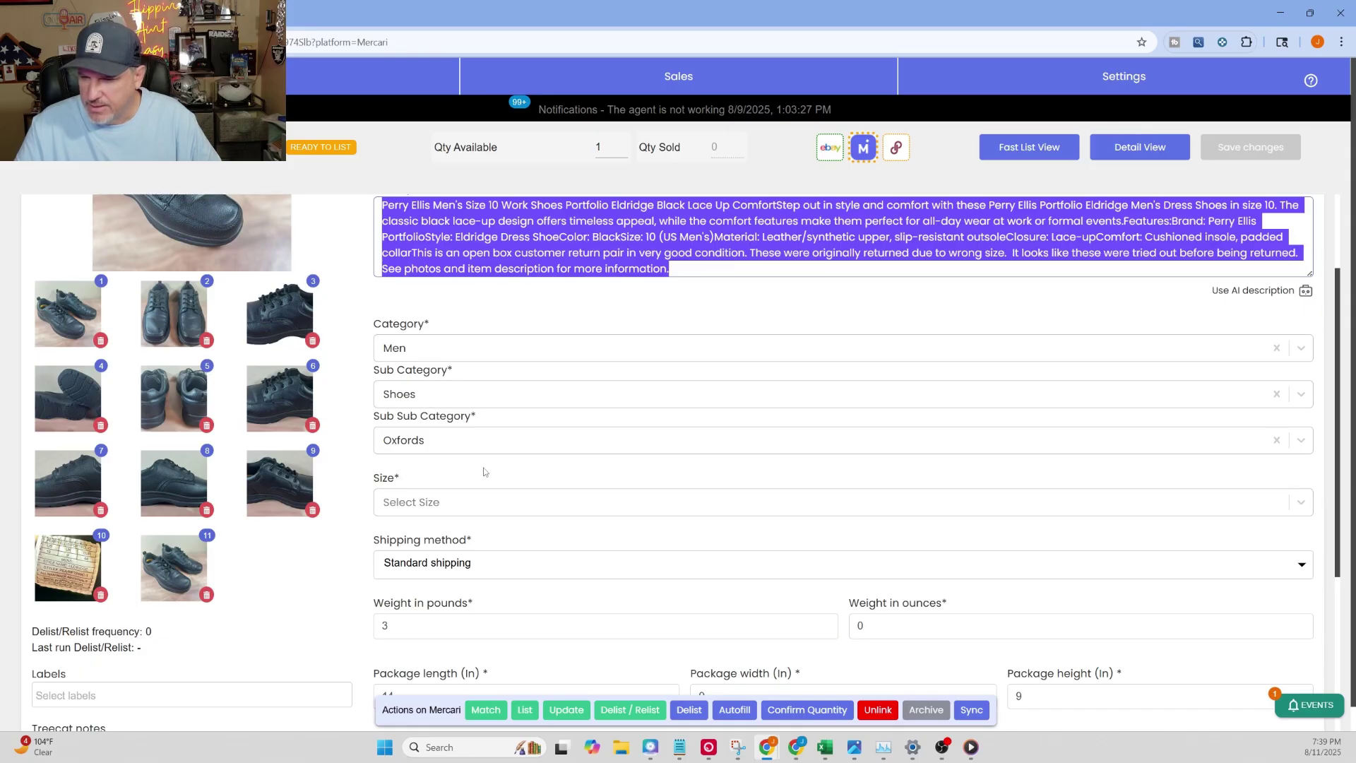
scroll(485, 472, down, 2)
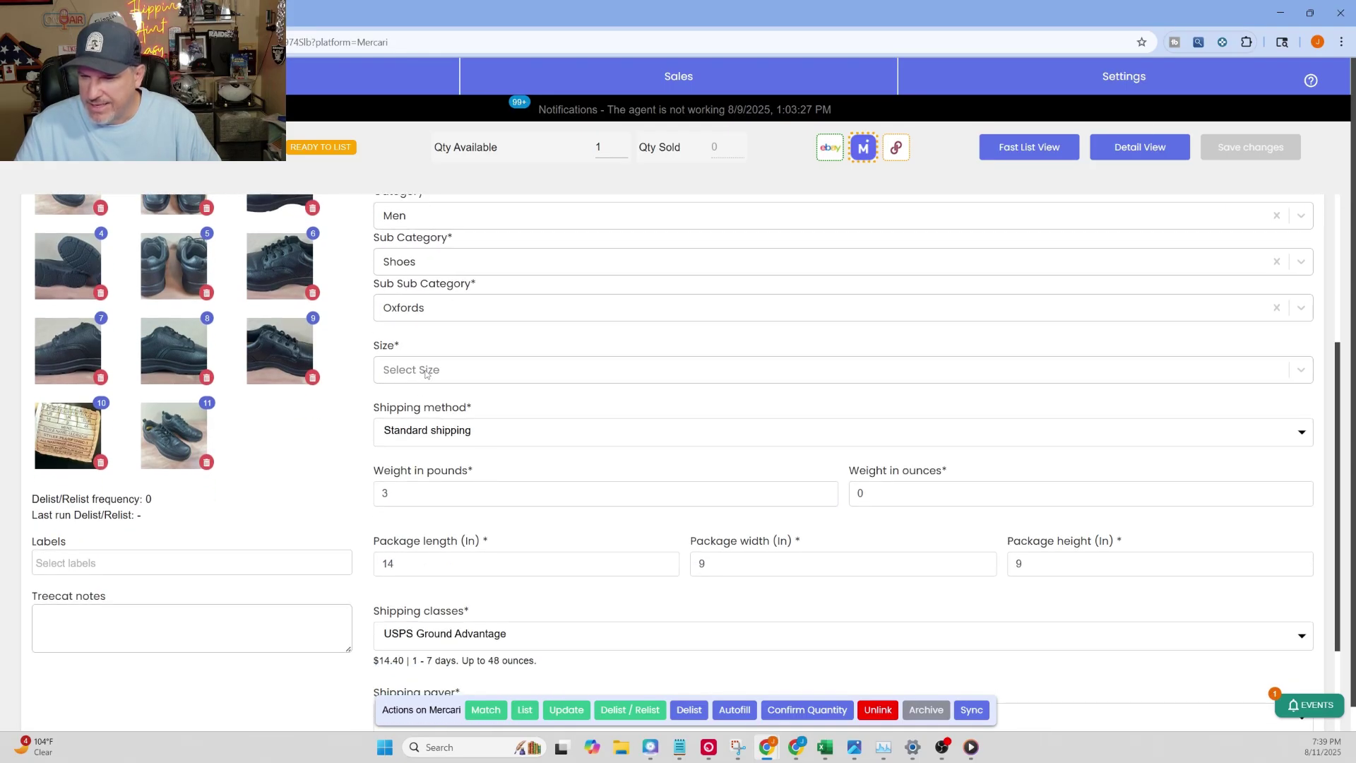
scroll(426, 374, up, 4)
scroll(446, 418, down, 1)
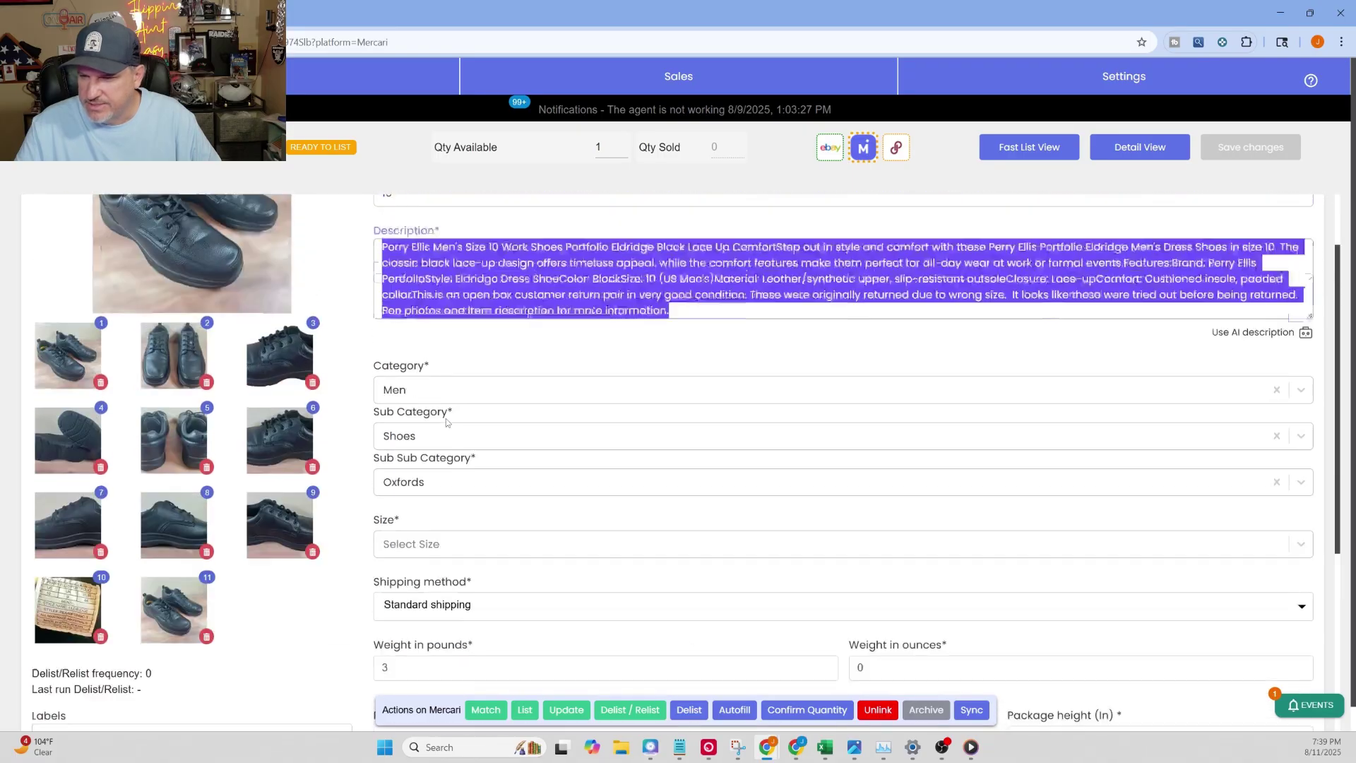
scroll(453, 421, up, 1)
scroll(464, 432, down, 3)
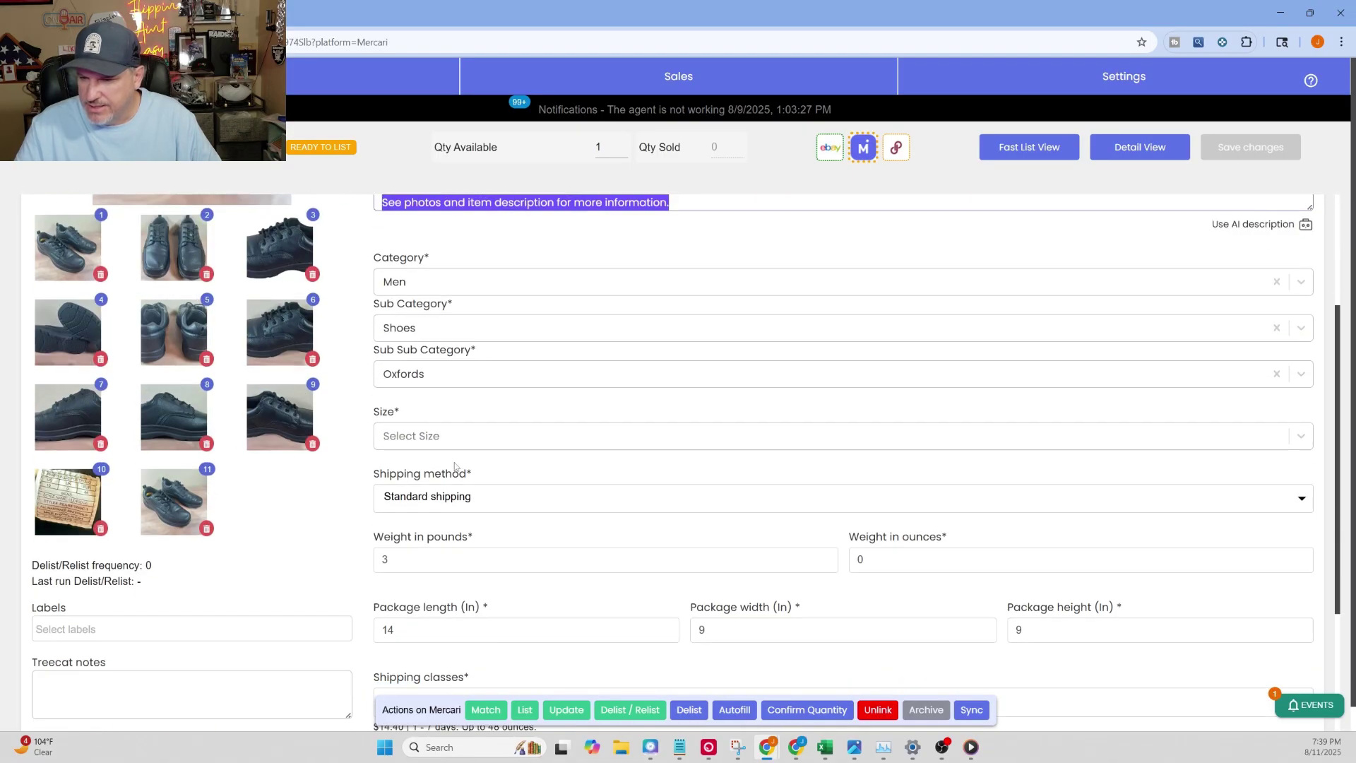
Set the shoe size of the Mercari listing to 10 (43).
click(436, 438)
scroll(425, 521, down, 5)
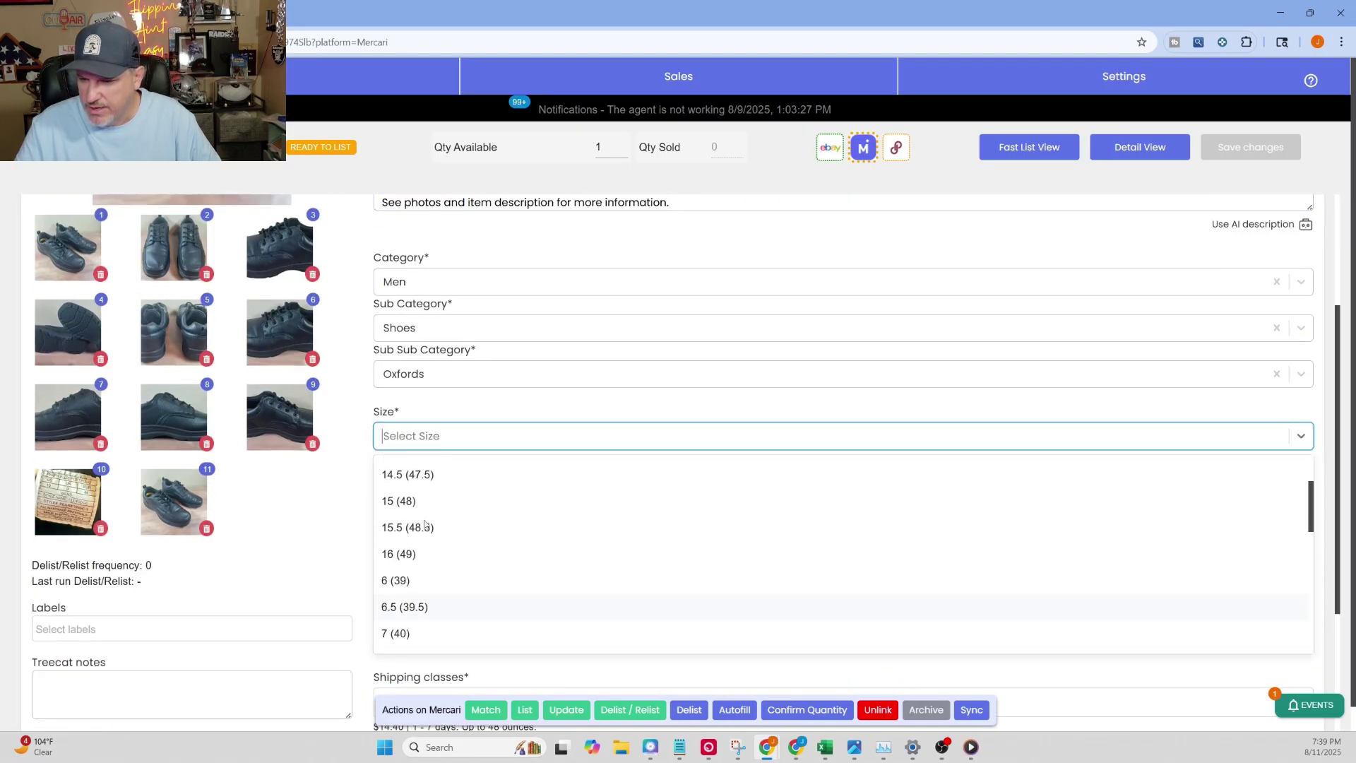
click(415, 561)
Check the shipping fields of the Mercari listing and set its condition to Good.
scroll(487, 519, down, 3)
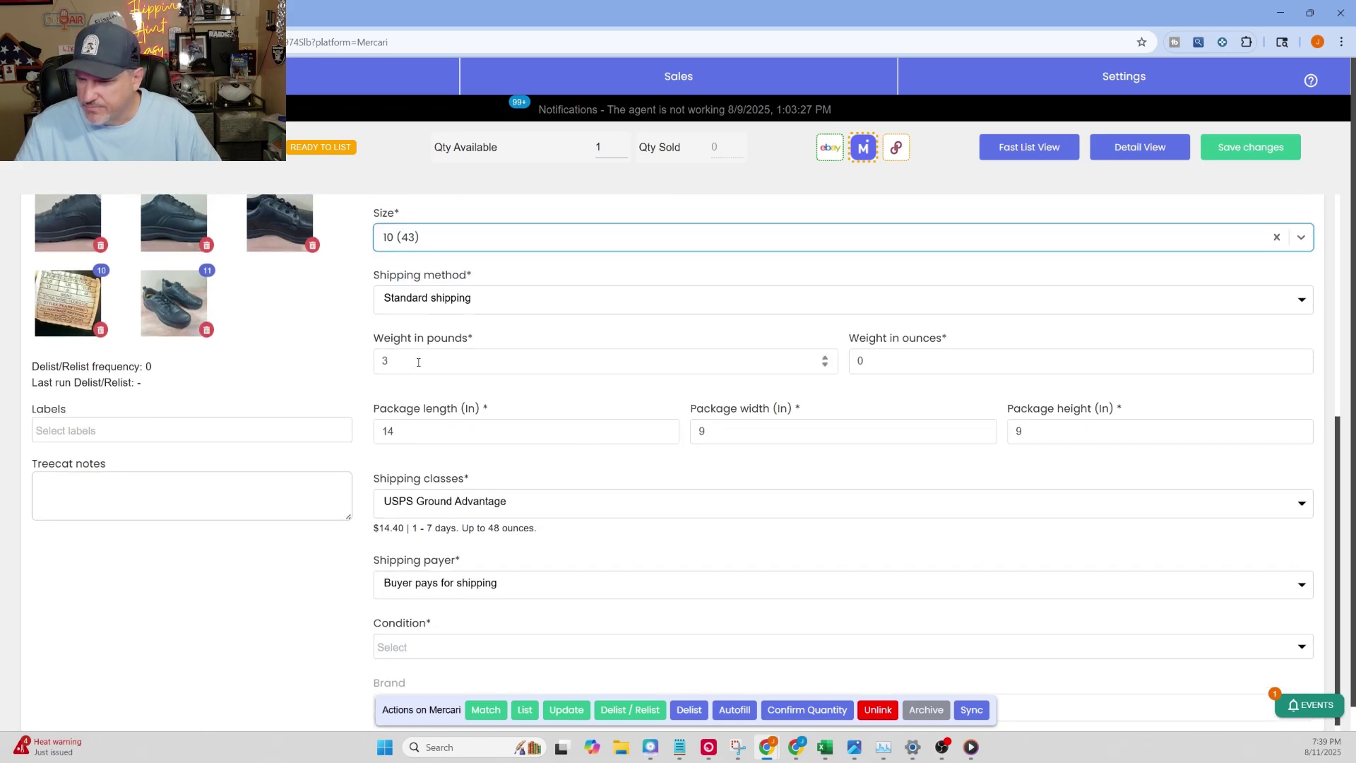
click(529, 297)
click(529, 298)
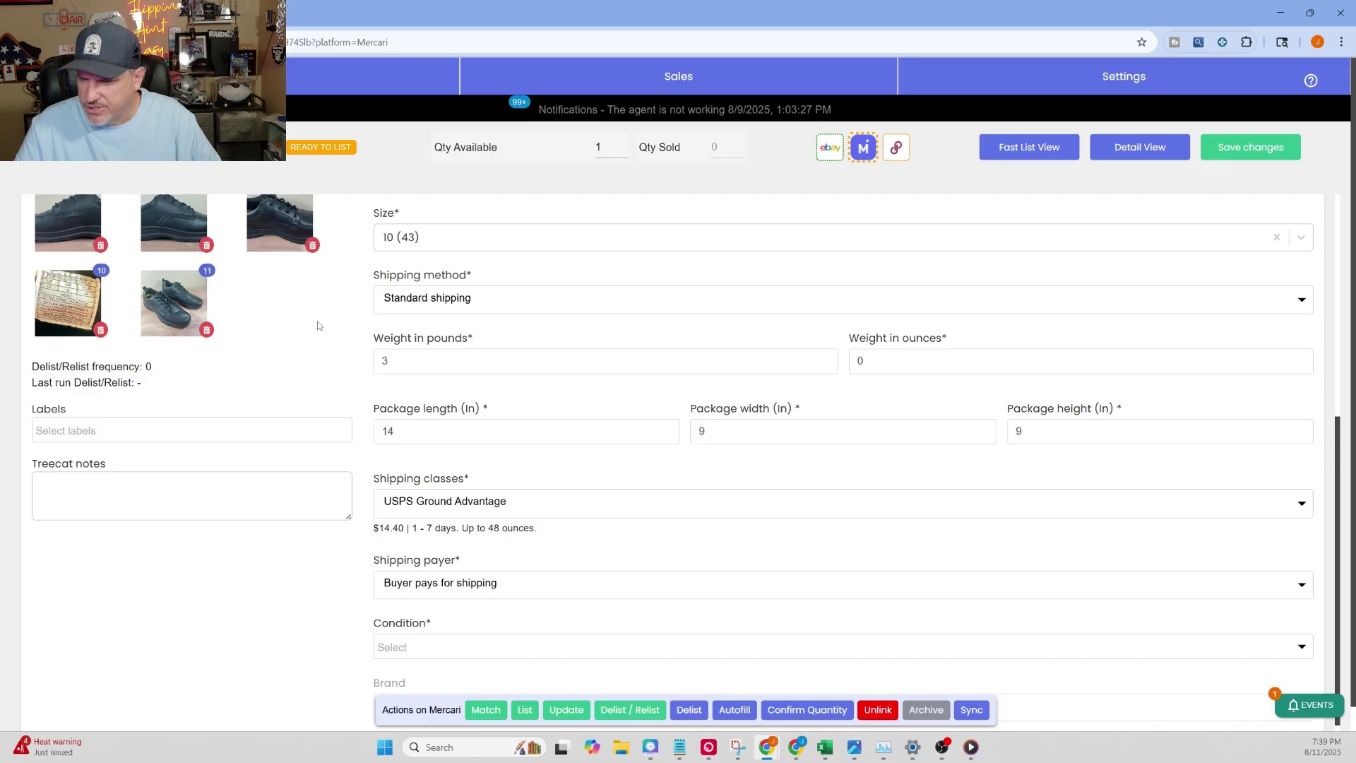
scroll(650, 499, down, 2)
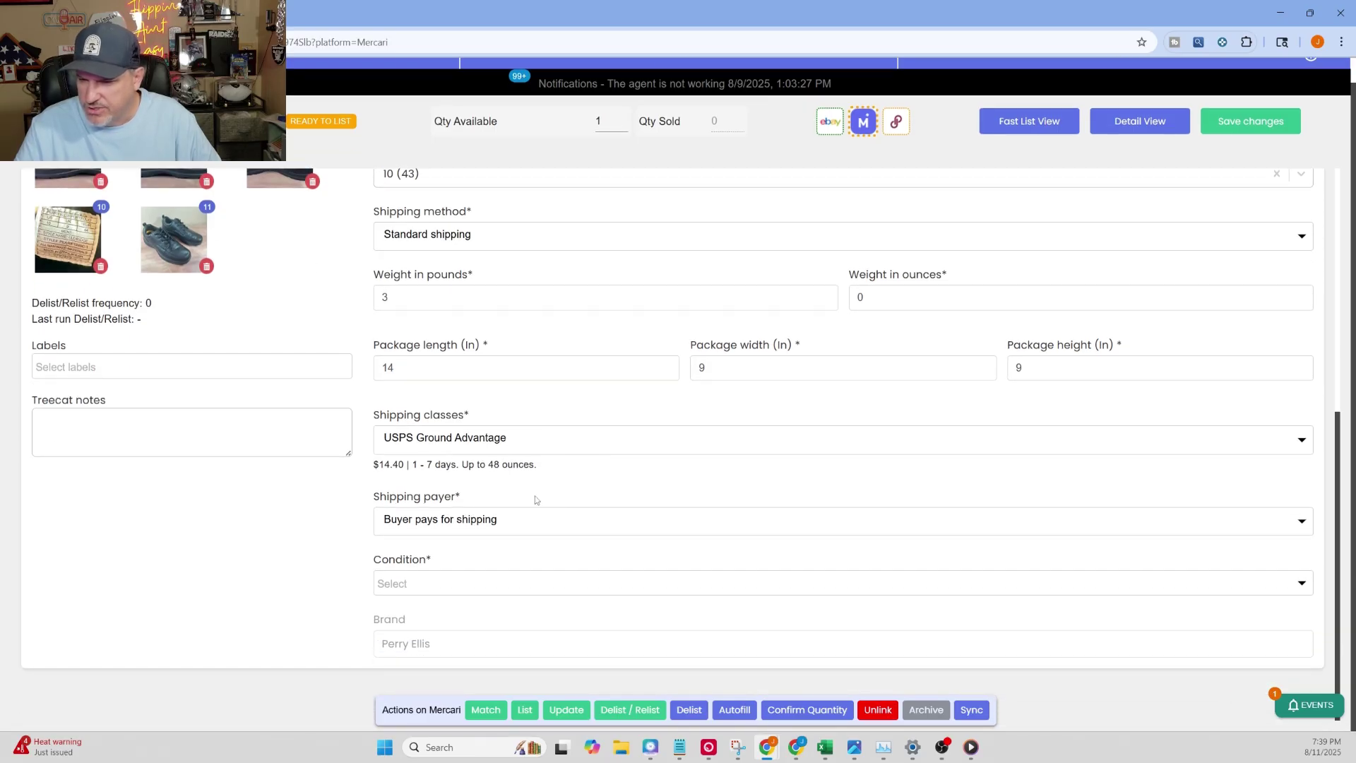
scroll(426, 556, up, 6)
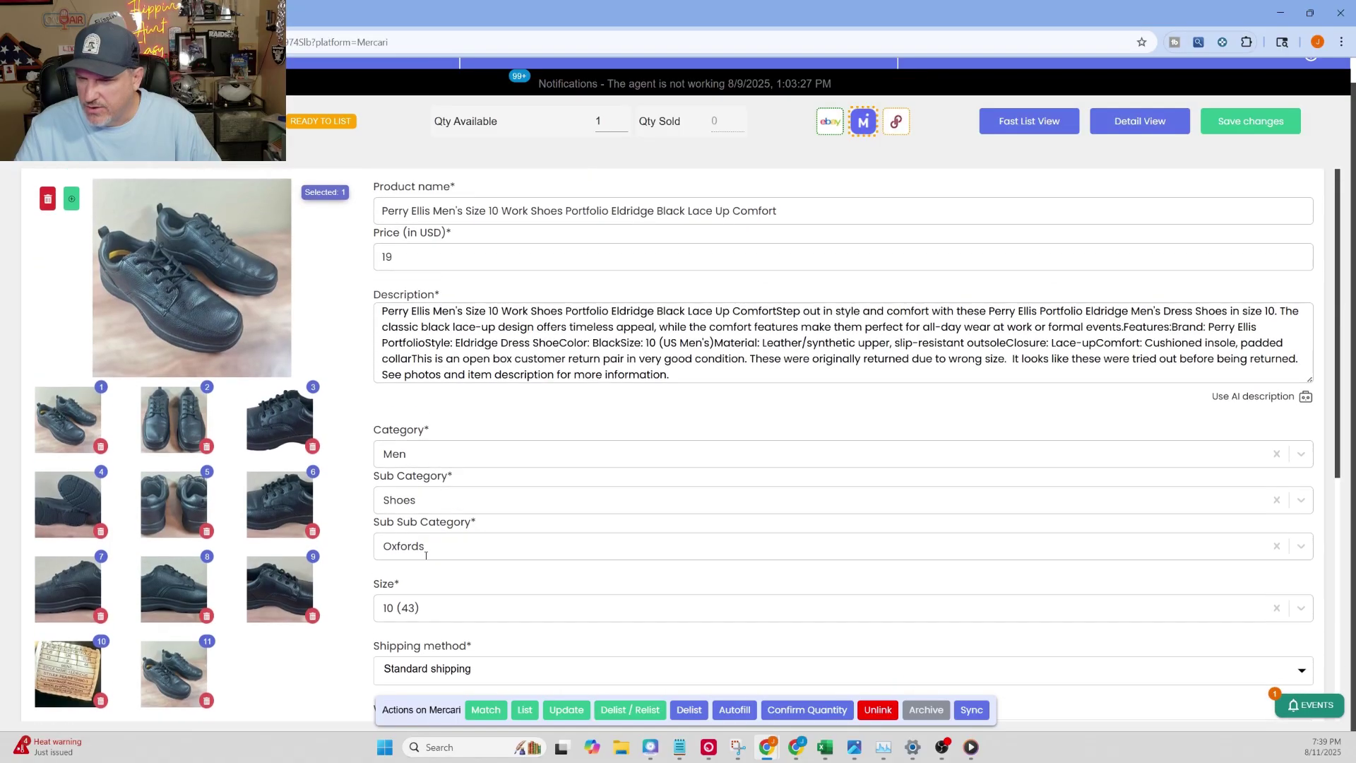
scroll(523, 523, down, 6)
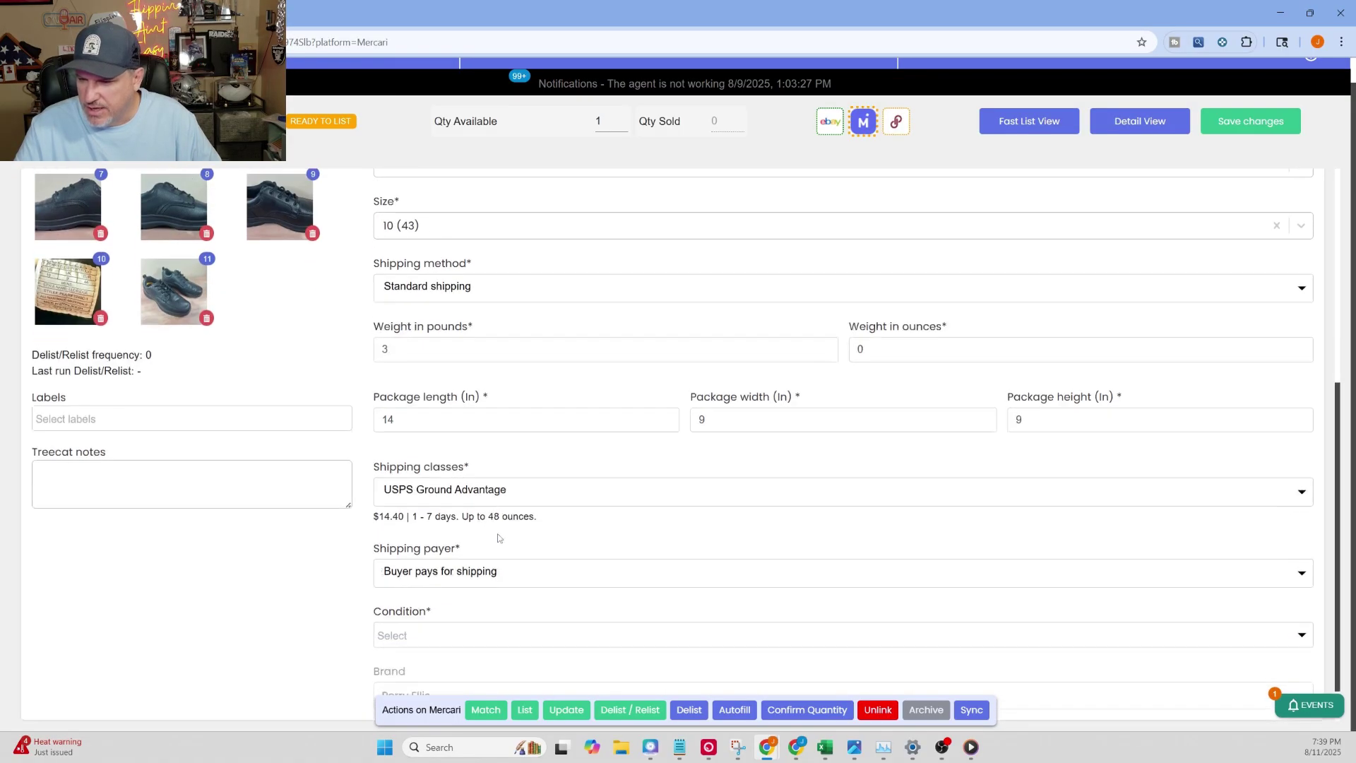
click(1303, 589)
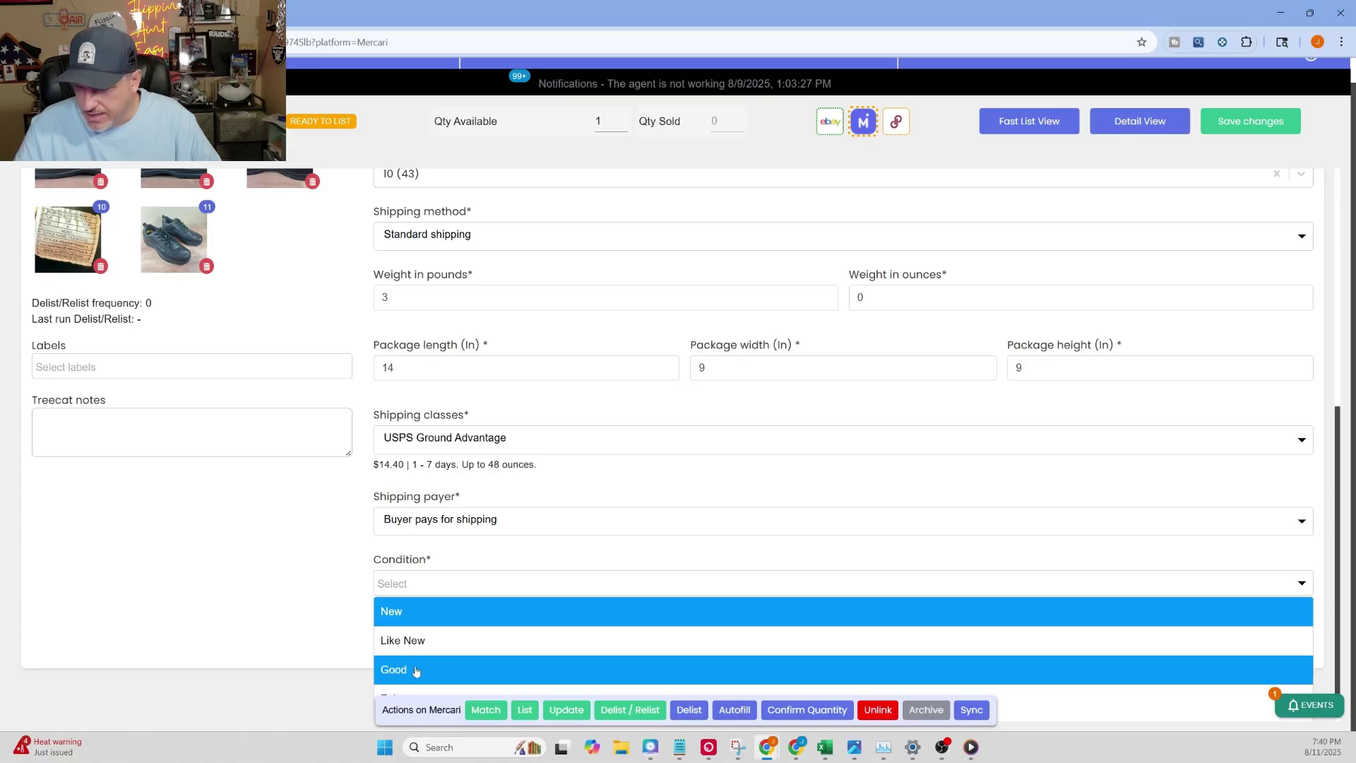
click(636, 668)
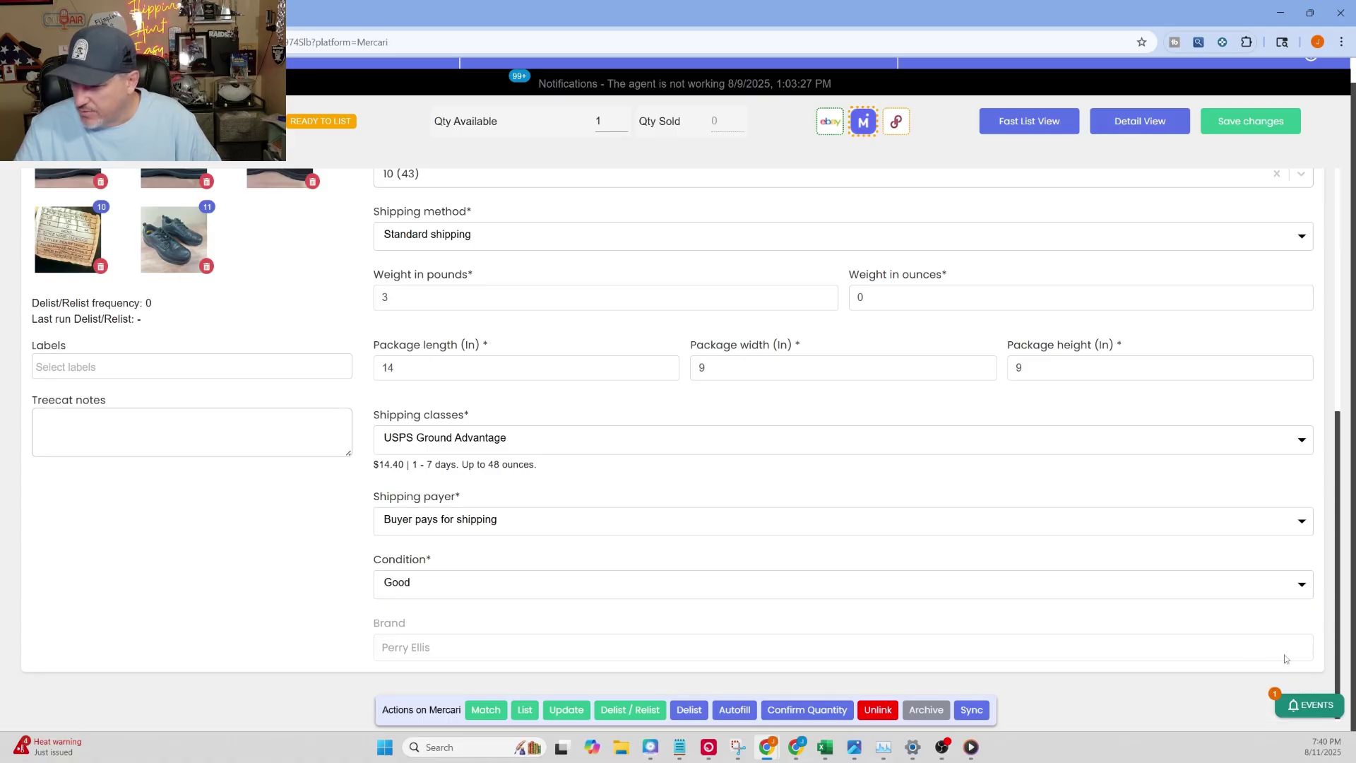
Save the changes to the Mercari listing.
scroll(651, 566, up, 6)
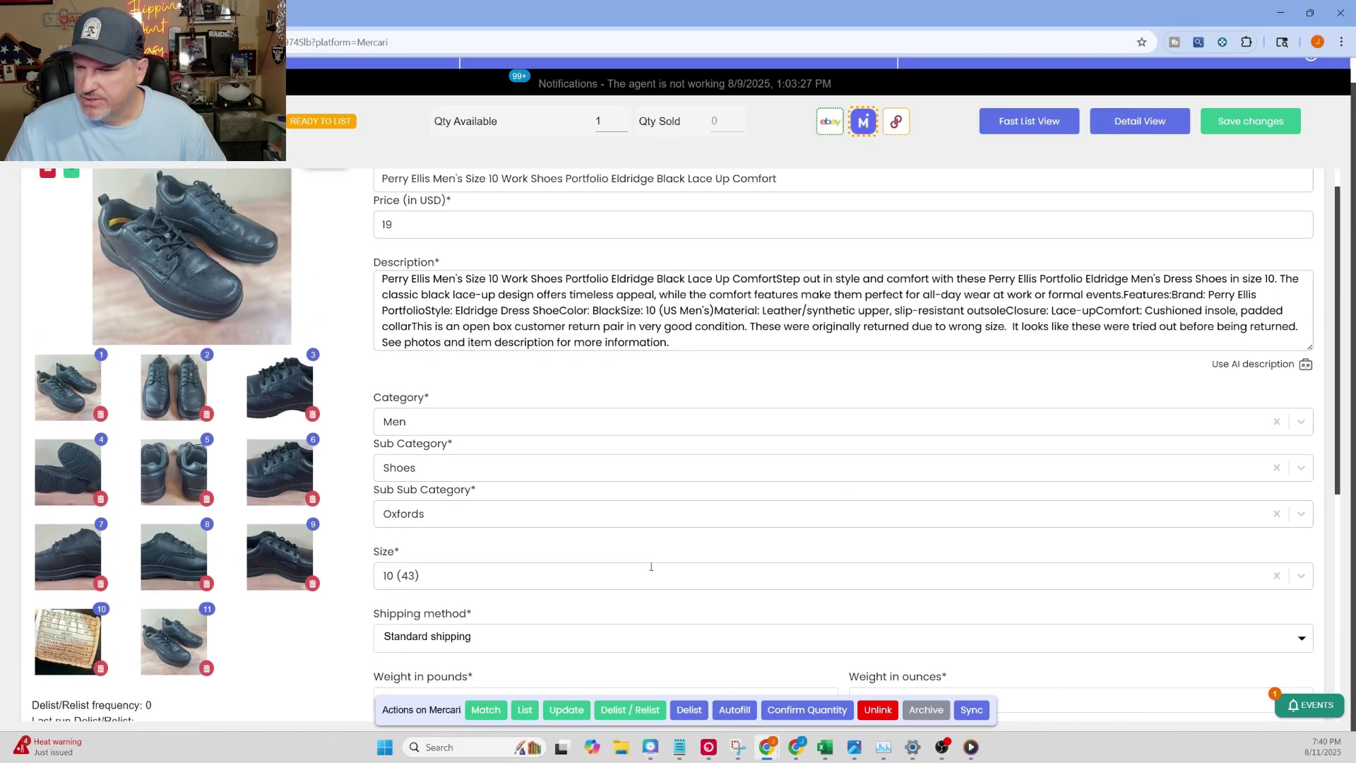
scroll(651, 566, up, 2)
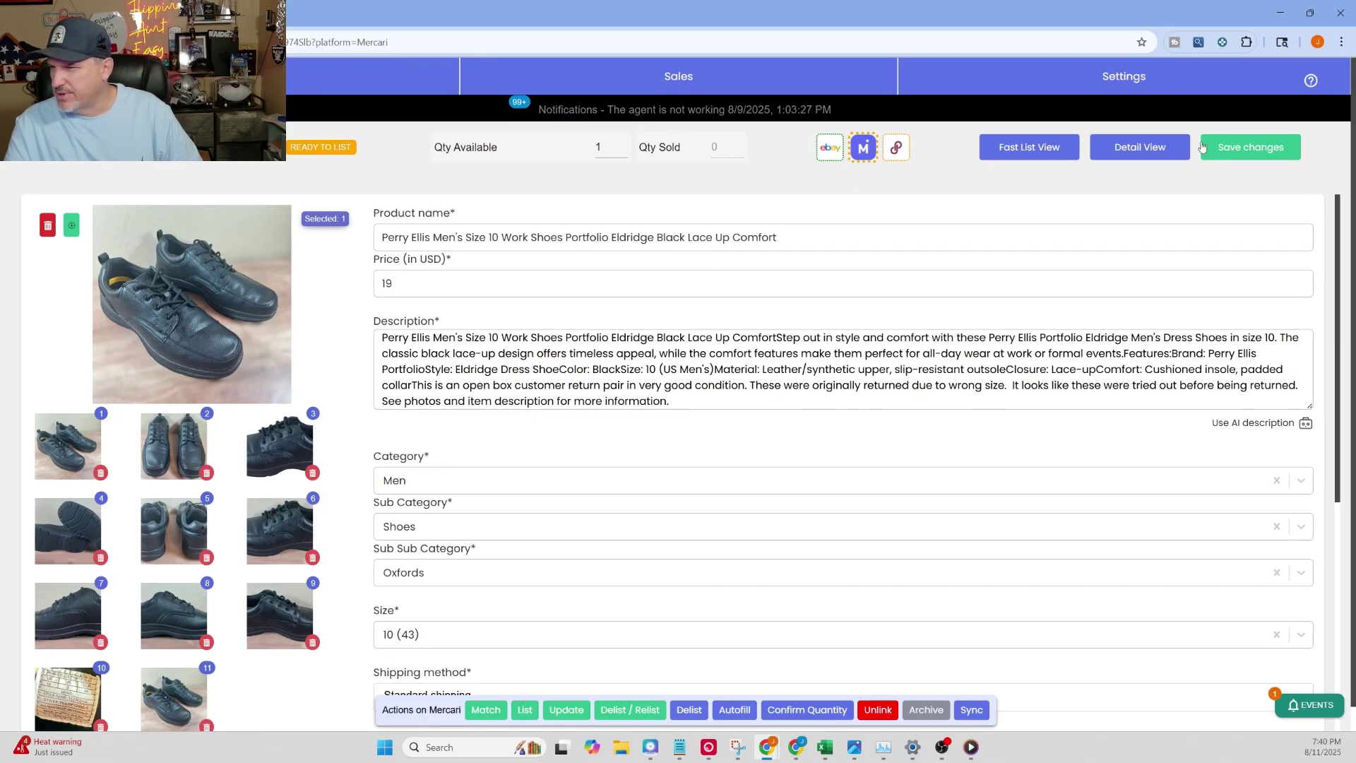
click(1253, 148)
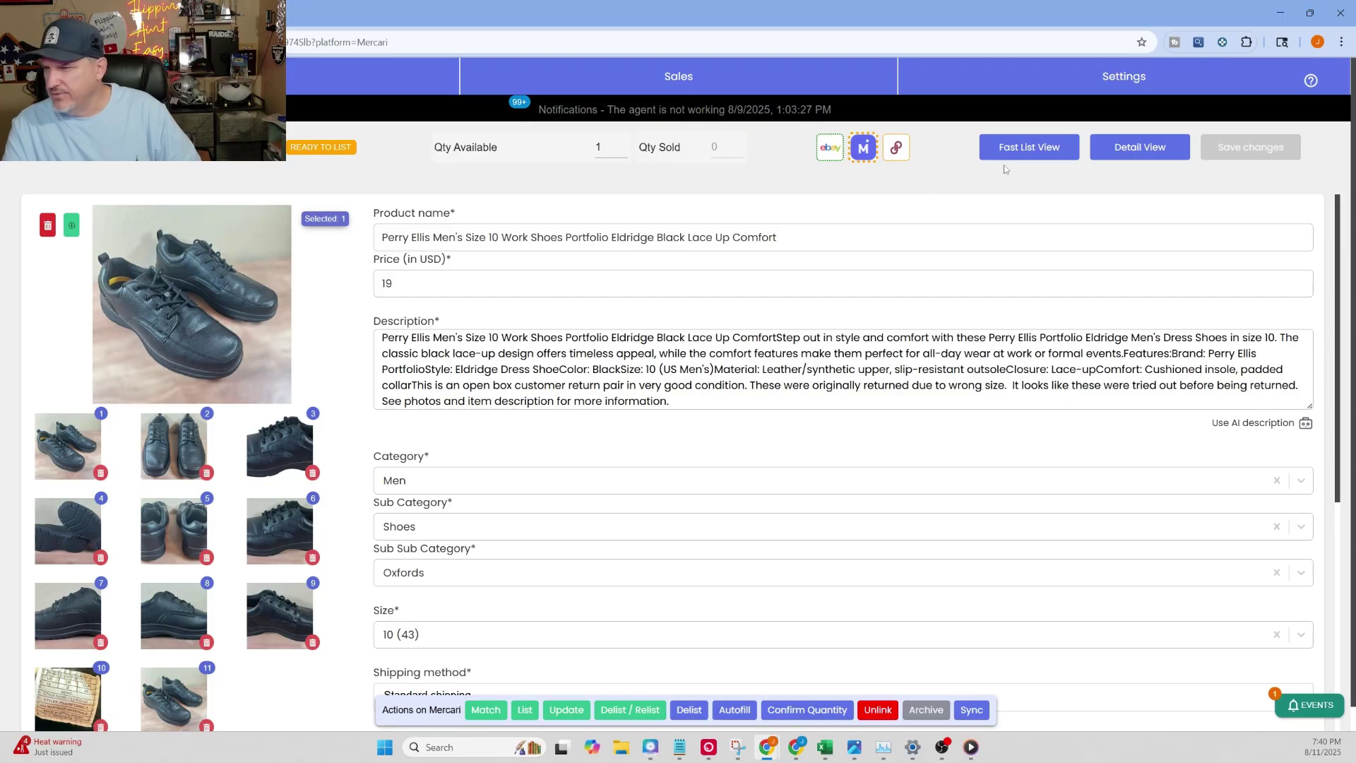
Open the Poshmark version of the listing and set its original price to 40 USD.
click(904, 151)
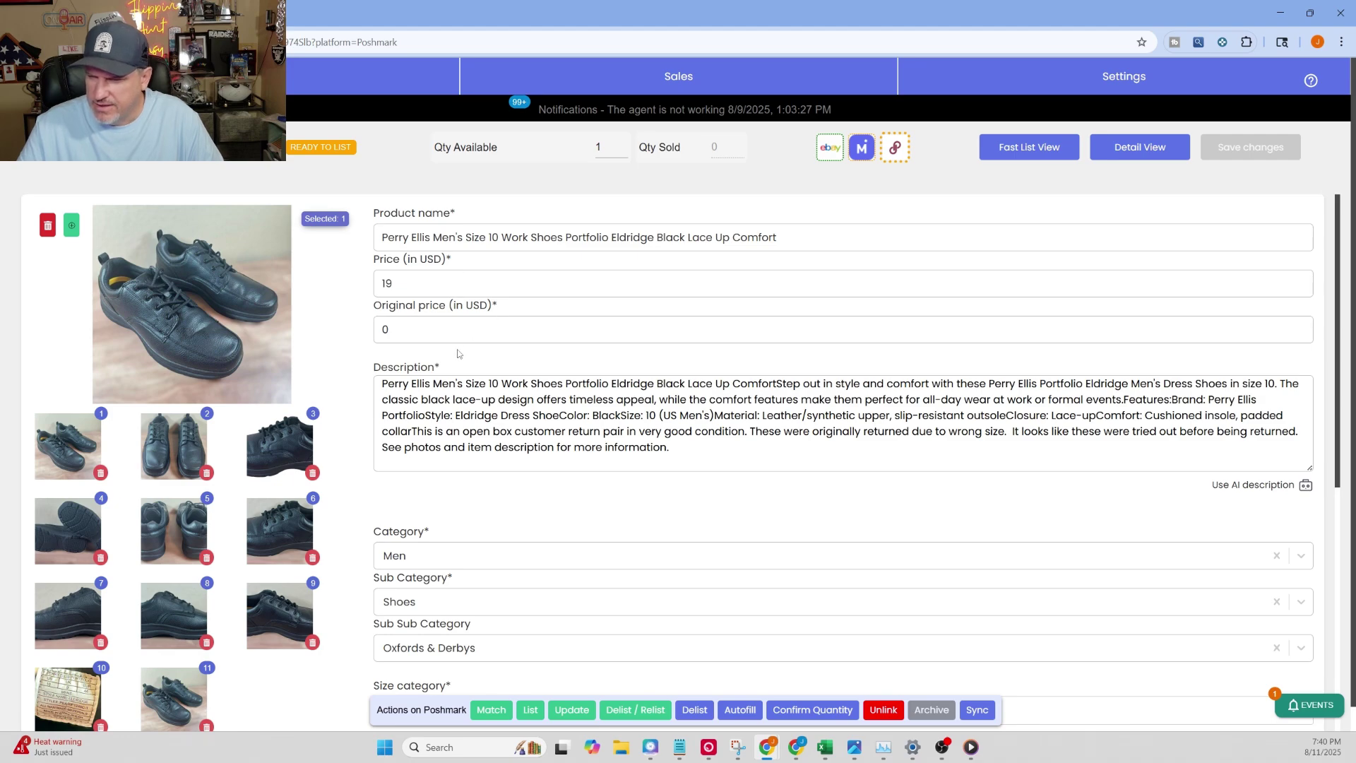
drag(456, 330, 346, 326)
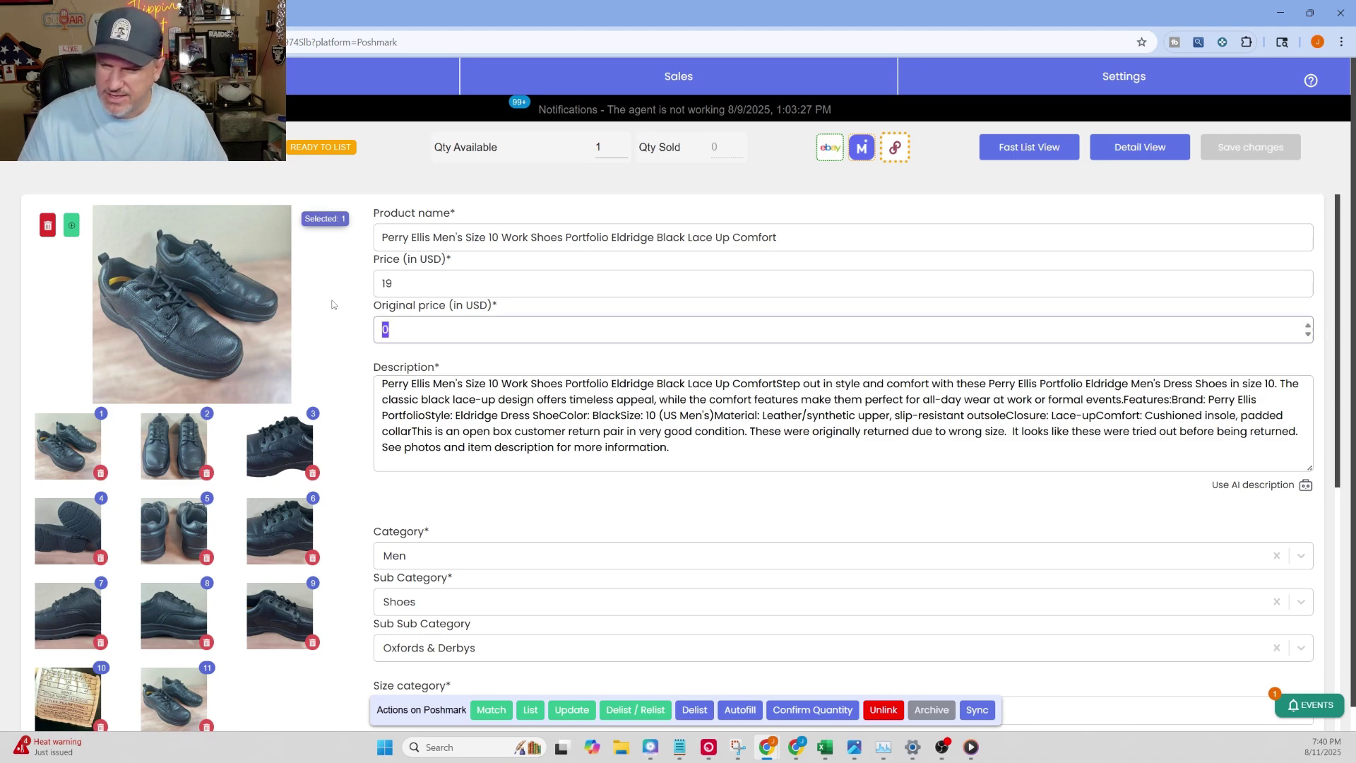
text(40)
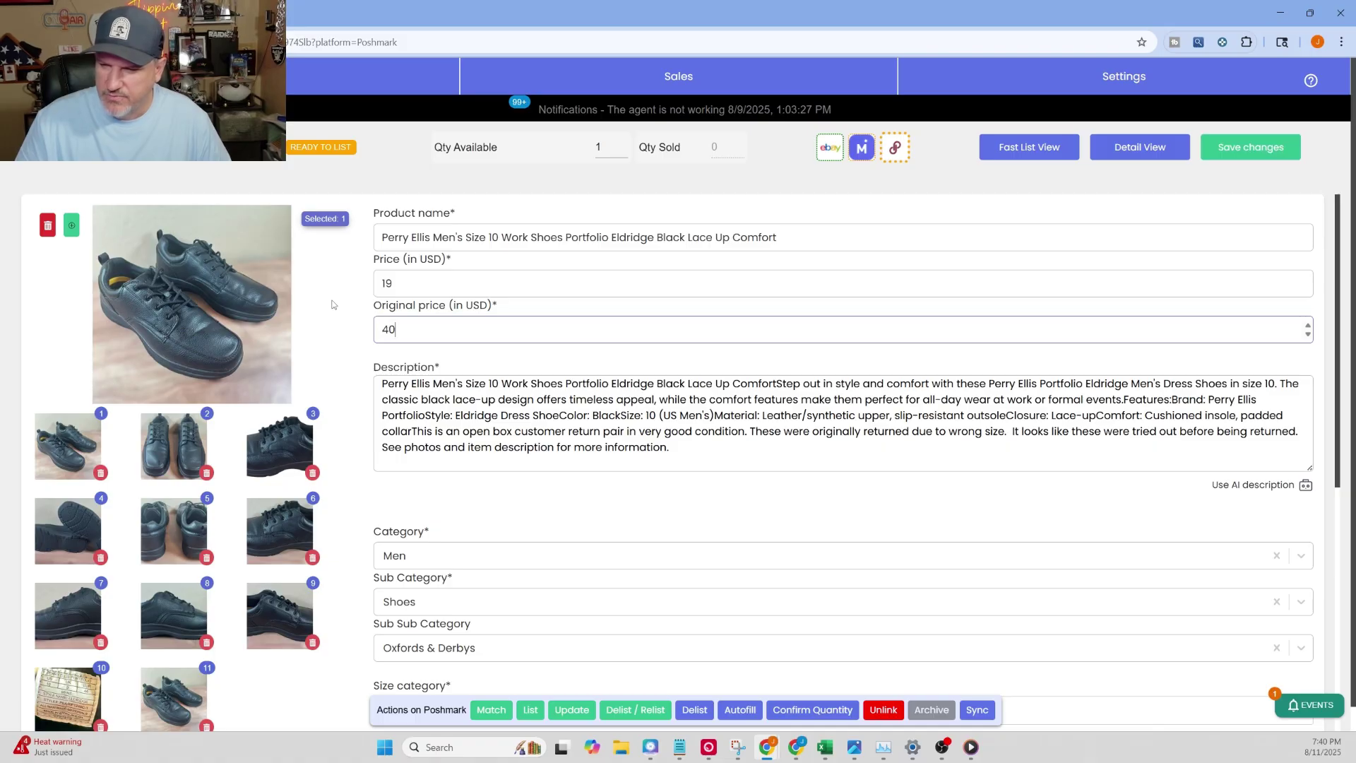
click(366, 301)
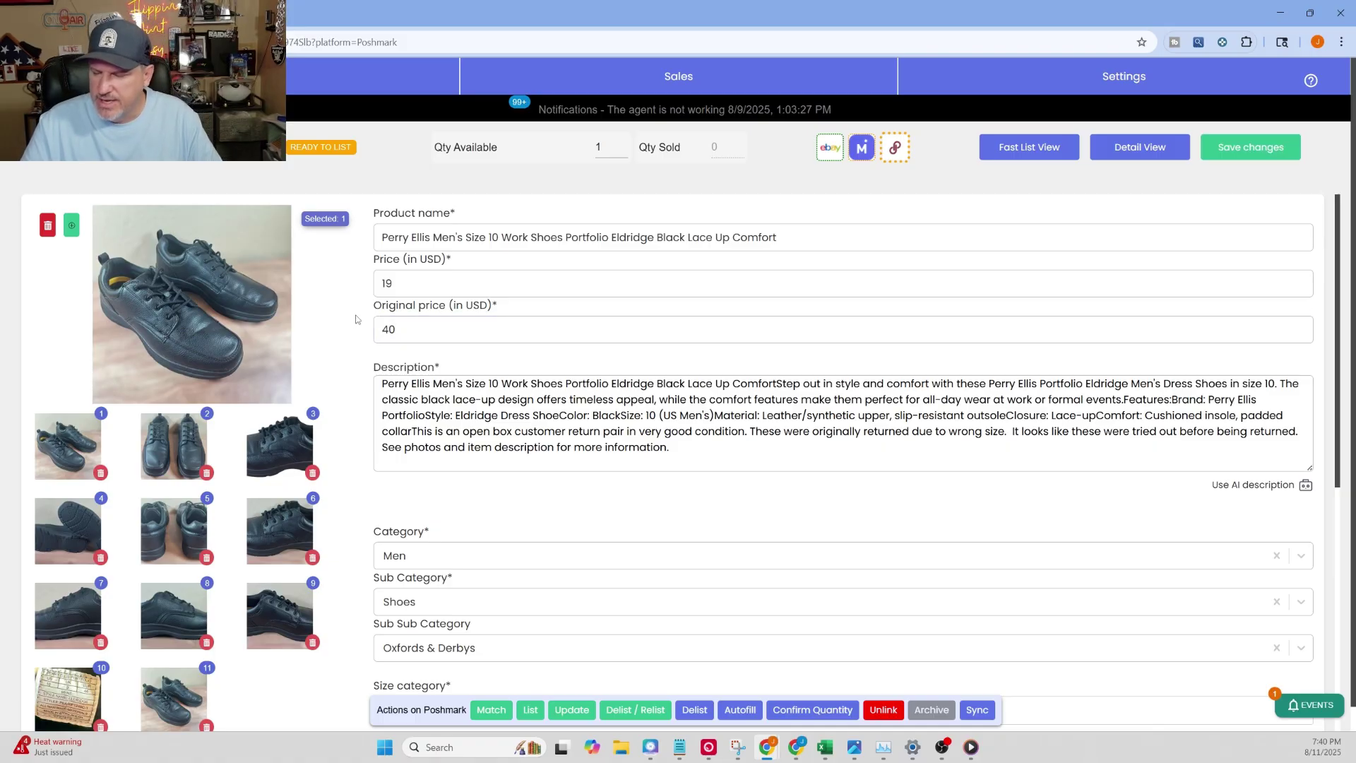
Review the Poshmark listing's description, categories, size, color, brand and style tag fields.
scroll(357, 316, down, 2)
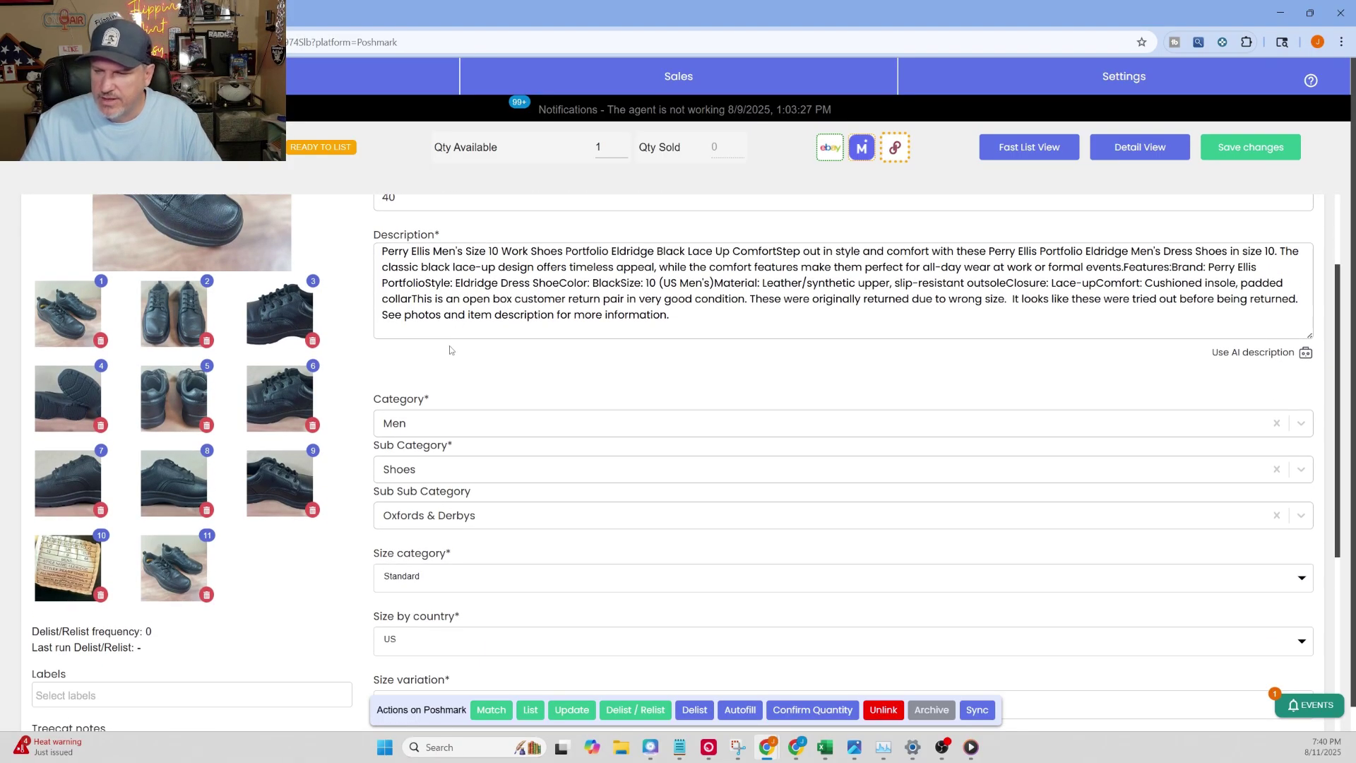
scroll(365, 353, down, 2)
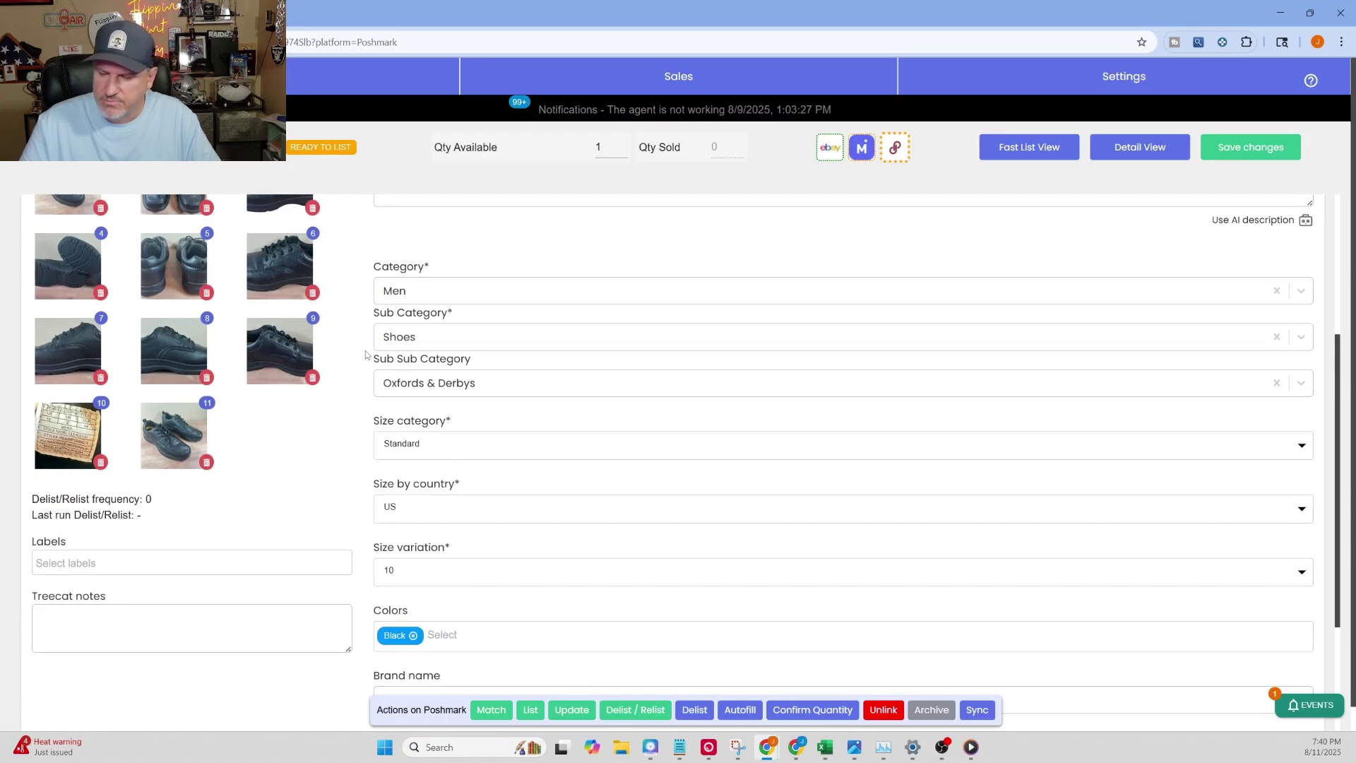
scroll(366, 353, down, 2)
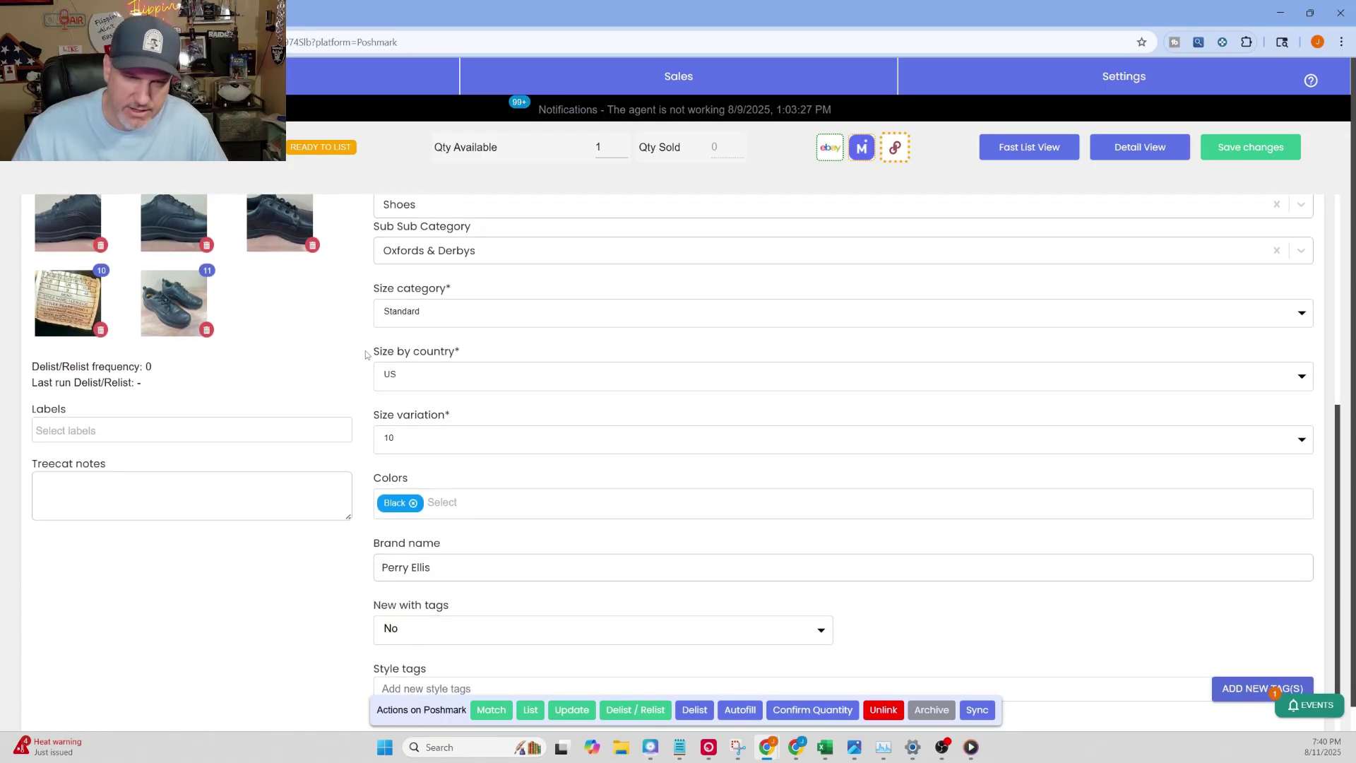
scroll(483, 393, down, 2)
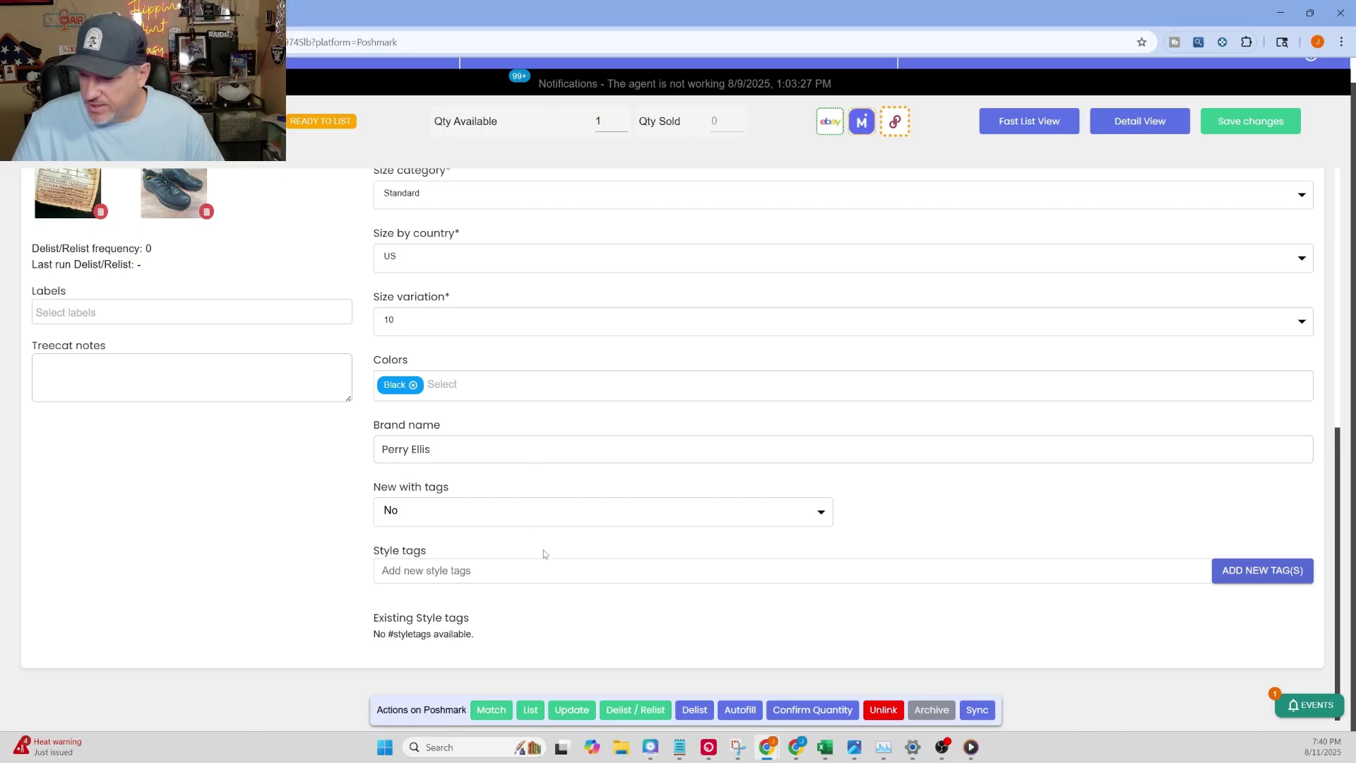
scroll(565, 552, up, 2)
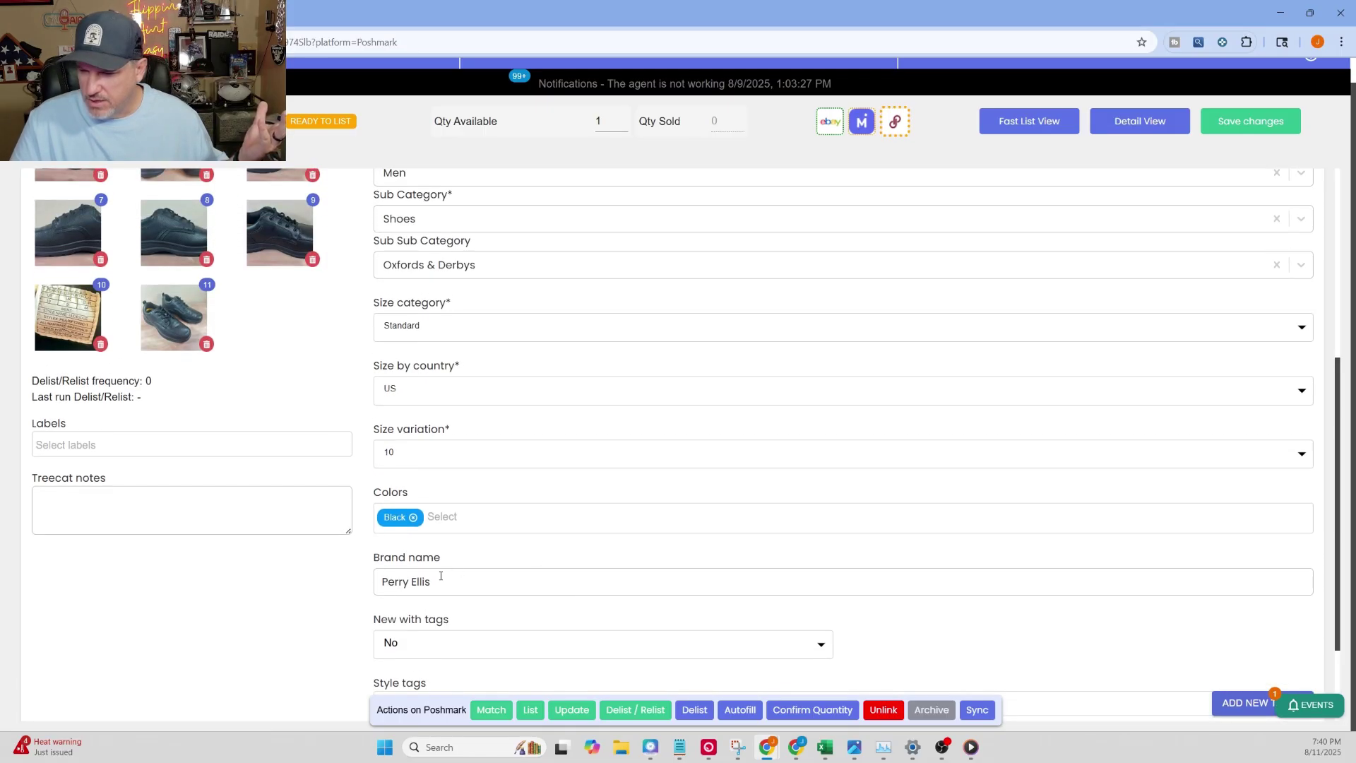
scroll(473, 554, up, 1)
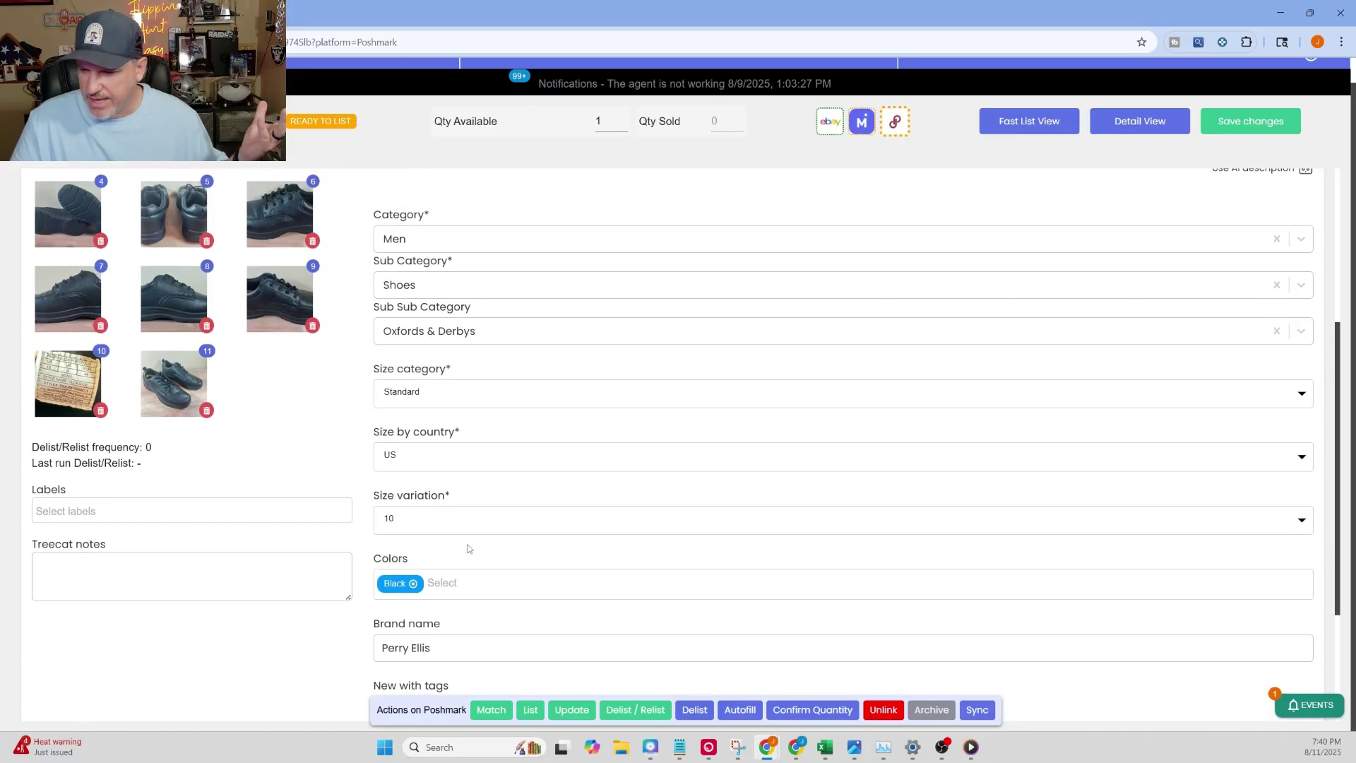
scroll(468, 551, up, 1)
scroll(445, 558, up, 2)
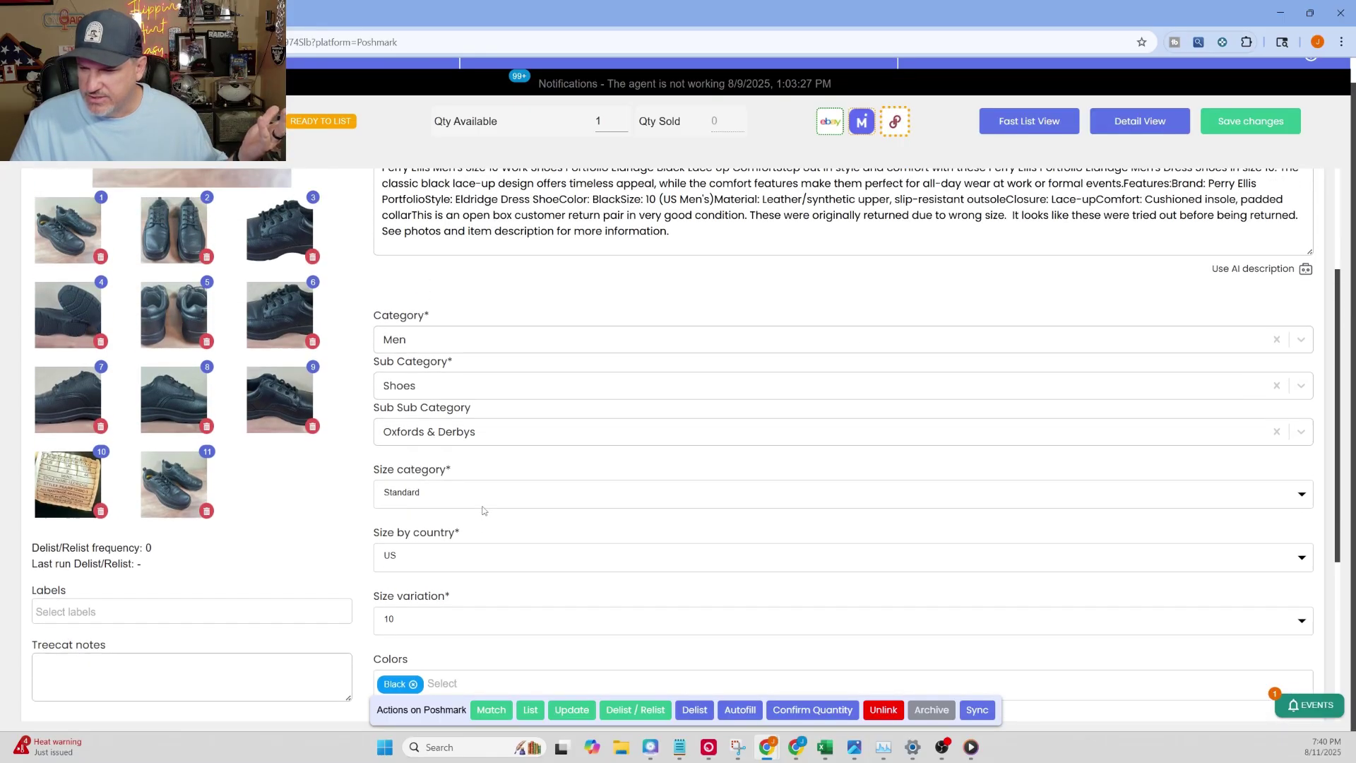
scroll(483, 510, up, 2)
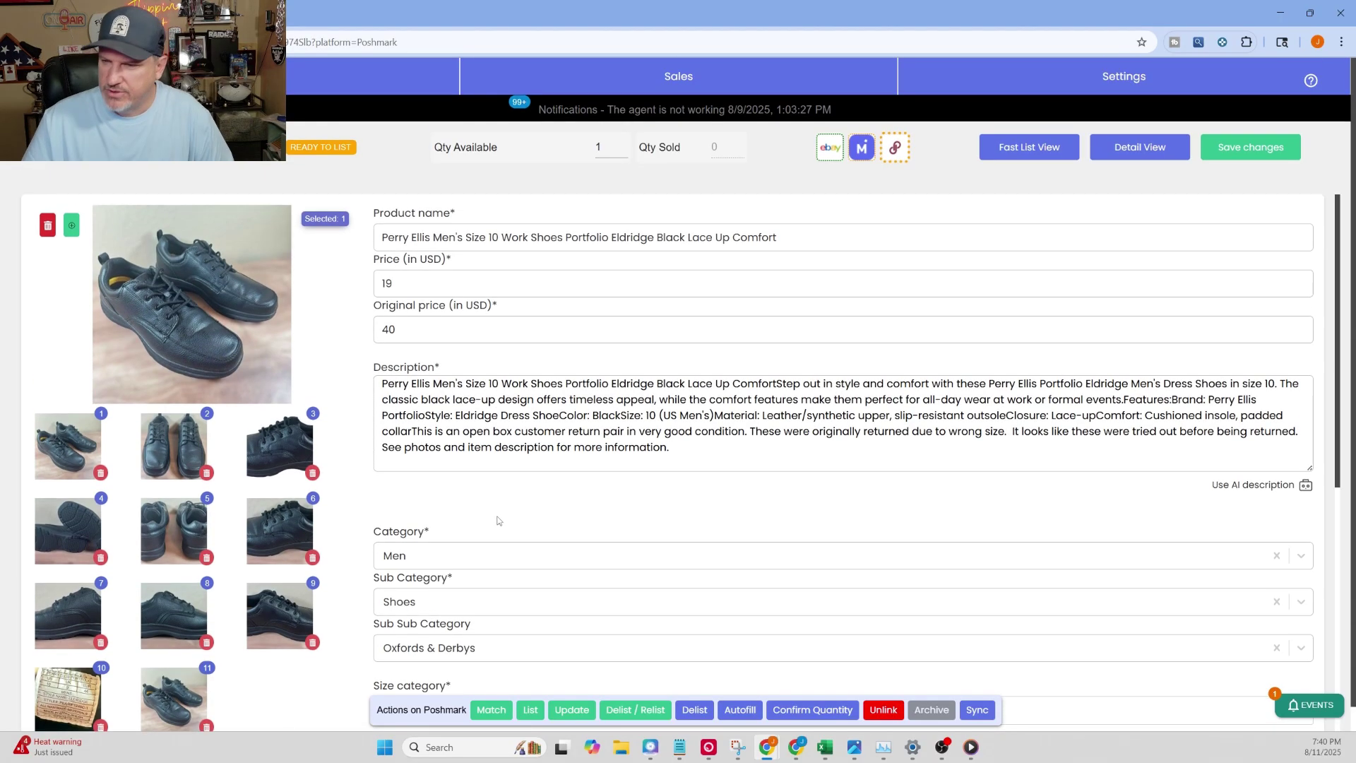
scroll(551, 517, down, 6)
scroll(596, 531, down, 1)
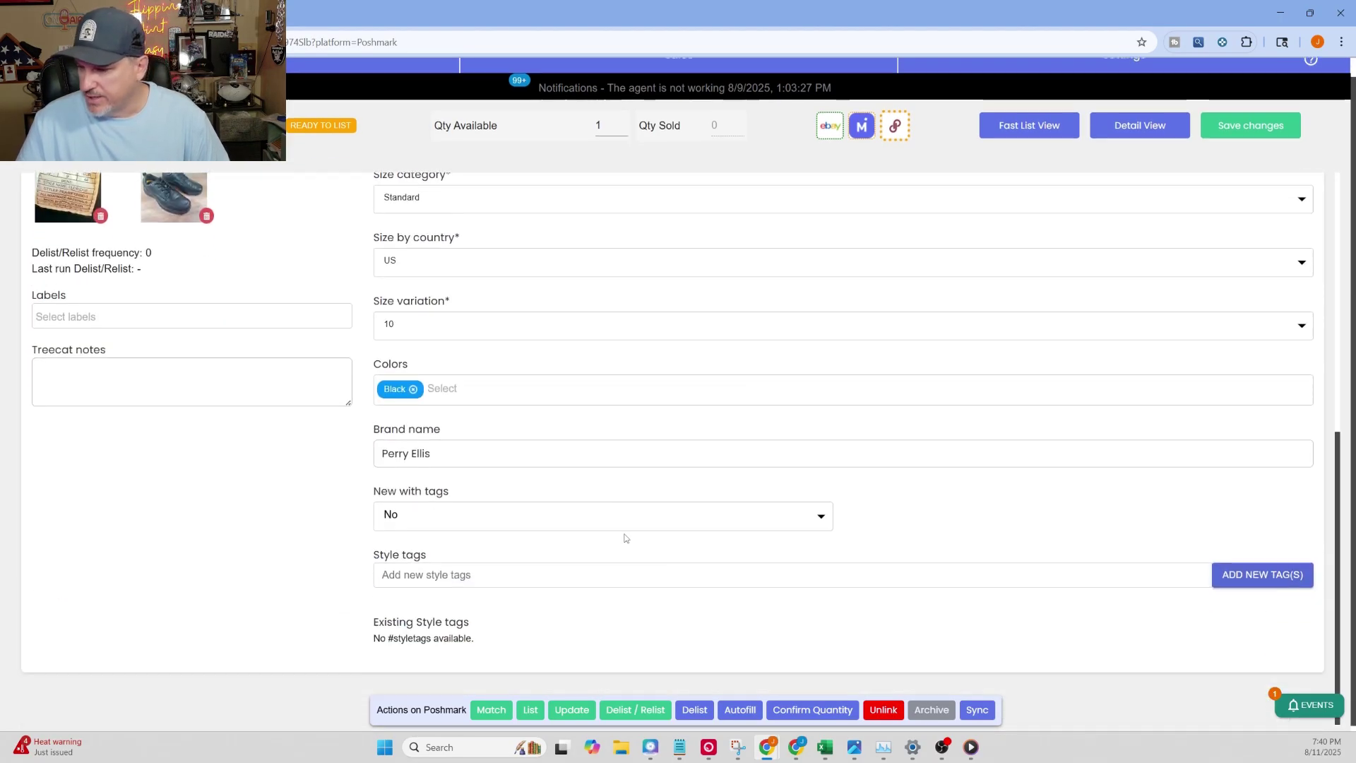
scroll(675, 548, up, 5)
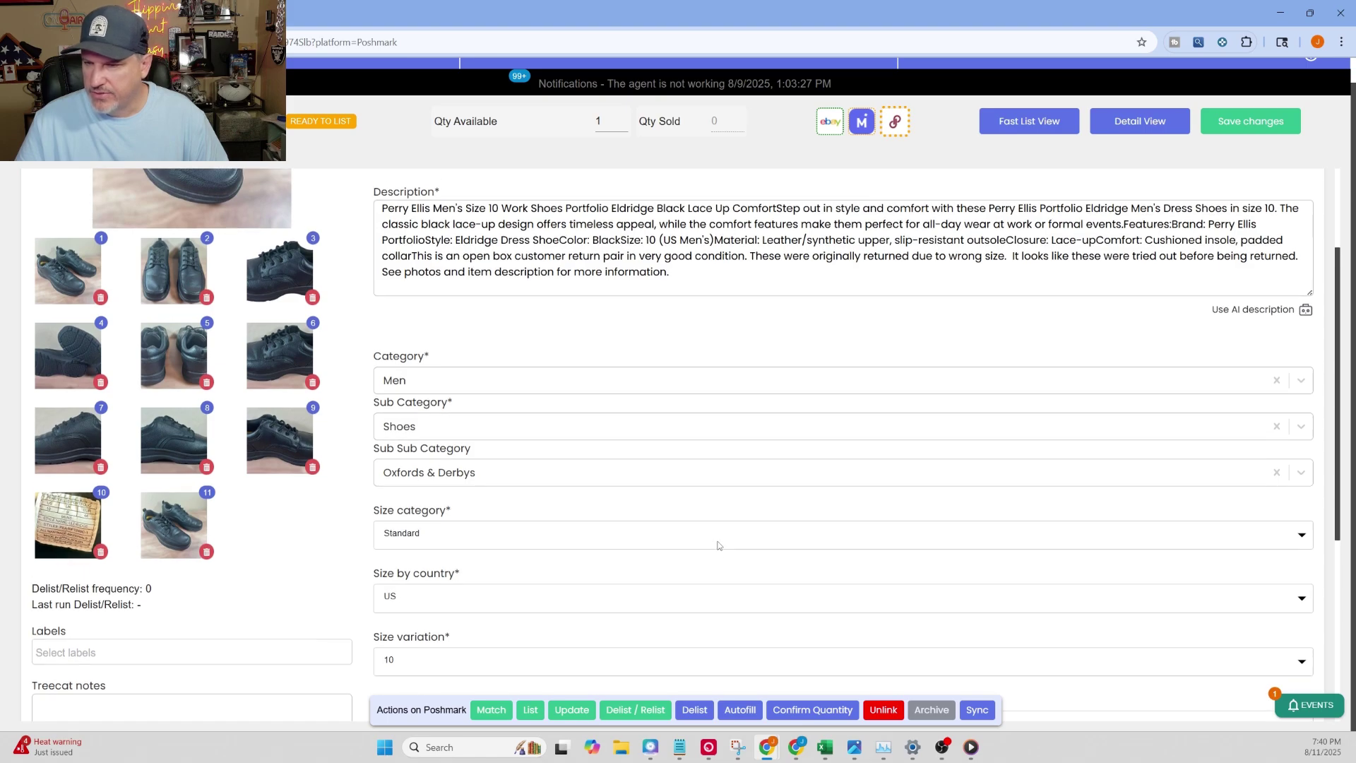
scroll(739, 539, up, 3)
scroll(735, 538, down, 4)
scroll(654, 424, up, 4)
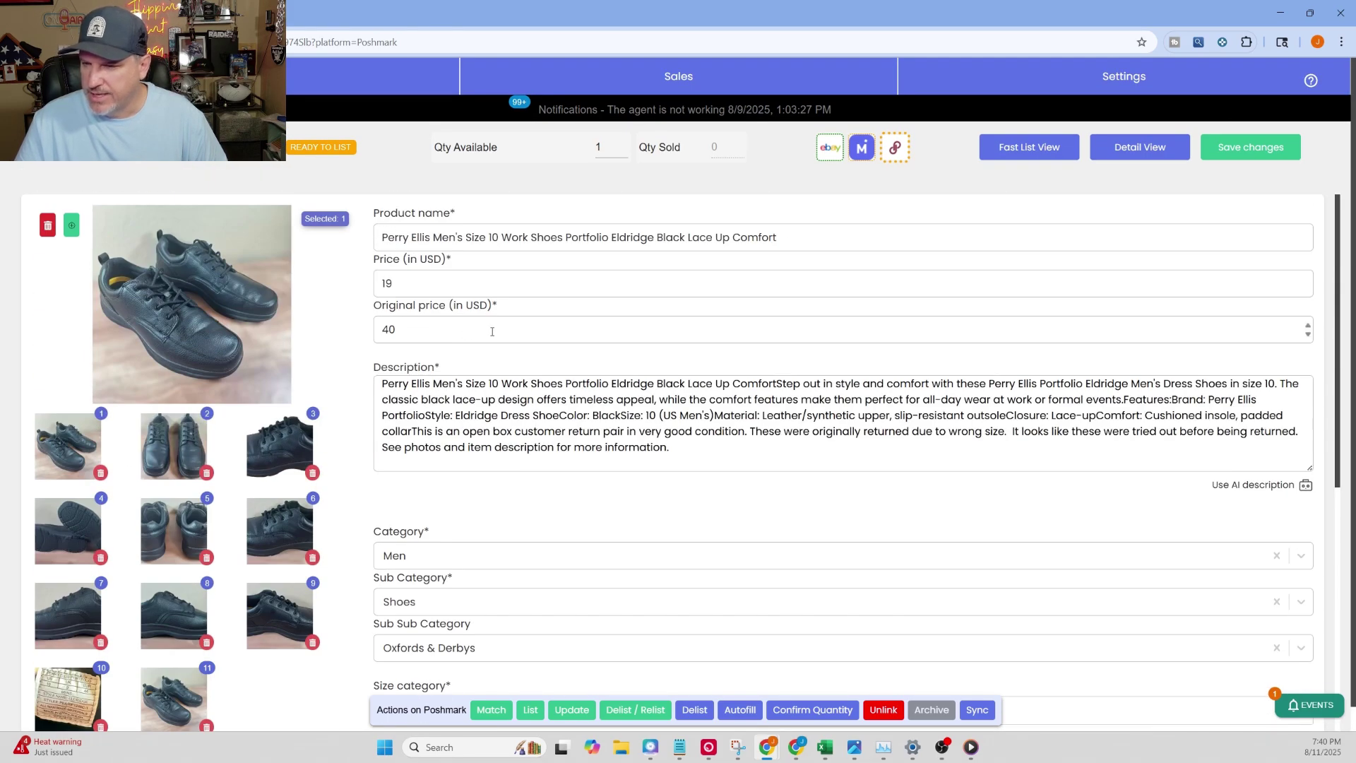
Save the Poshmark listing's changes and list the shoes on both Mercari and Poshmark.
click(1285, 148)
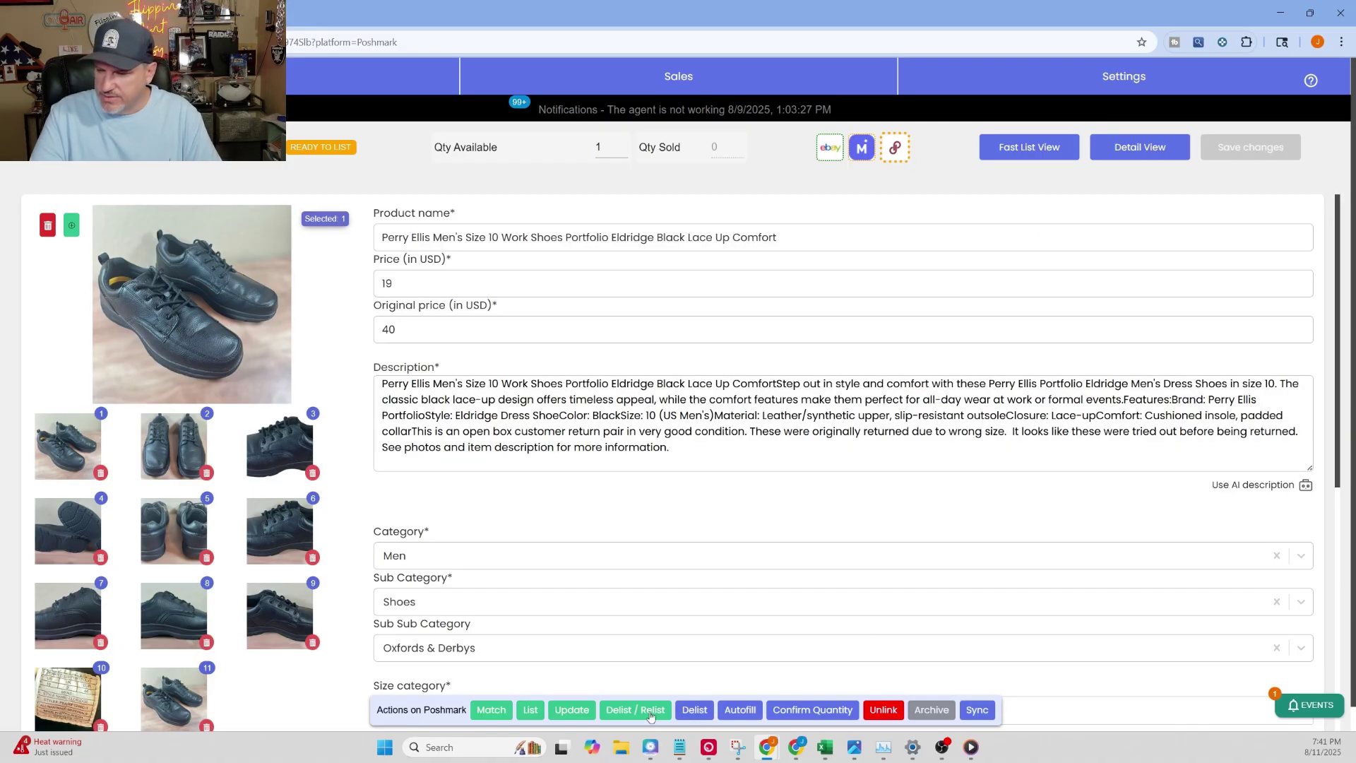
click(530, 710)
click(654, 382)
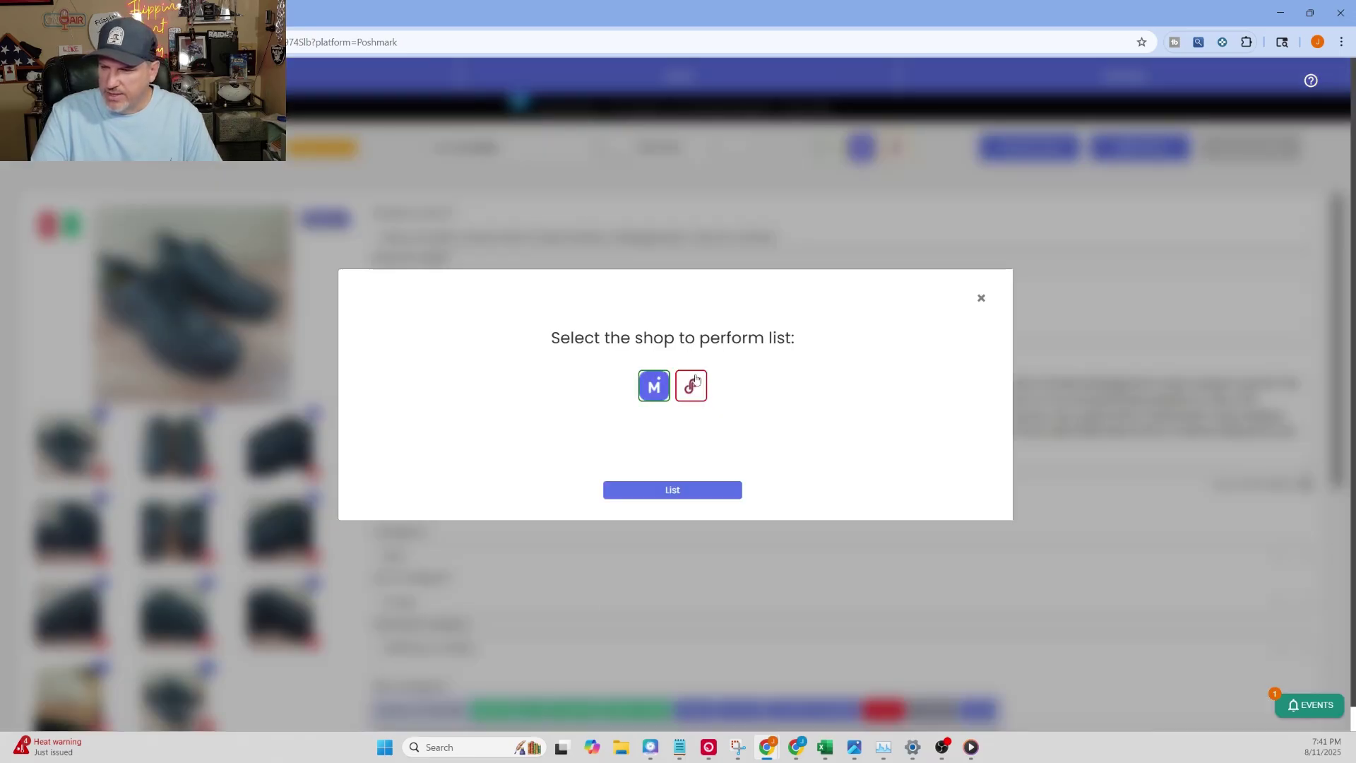
click(693, 382)
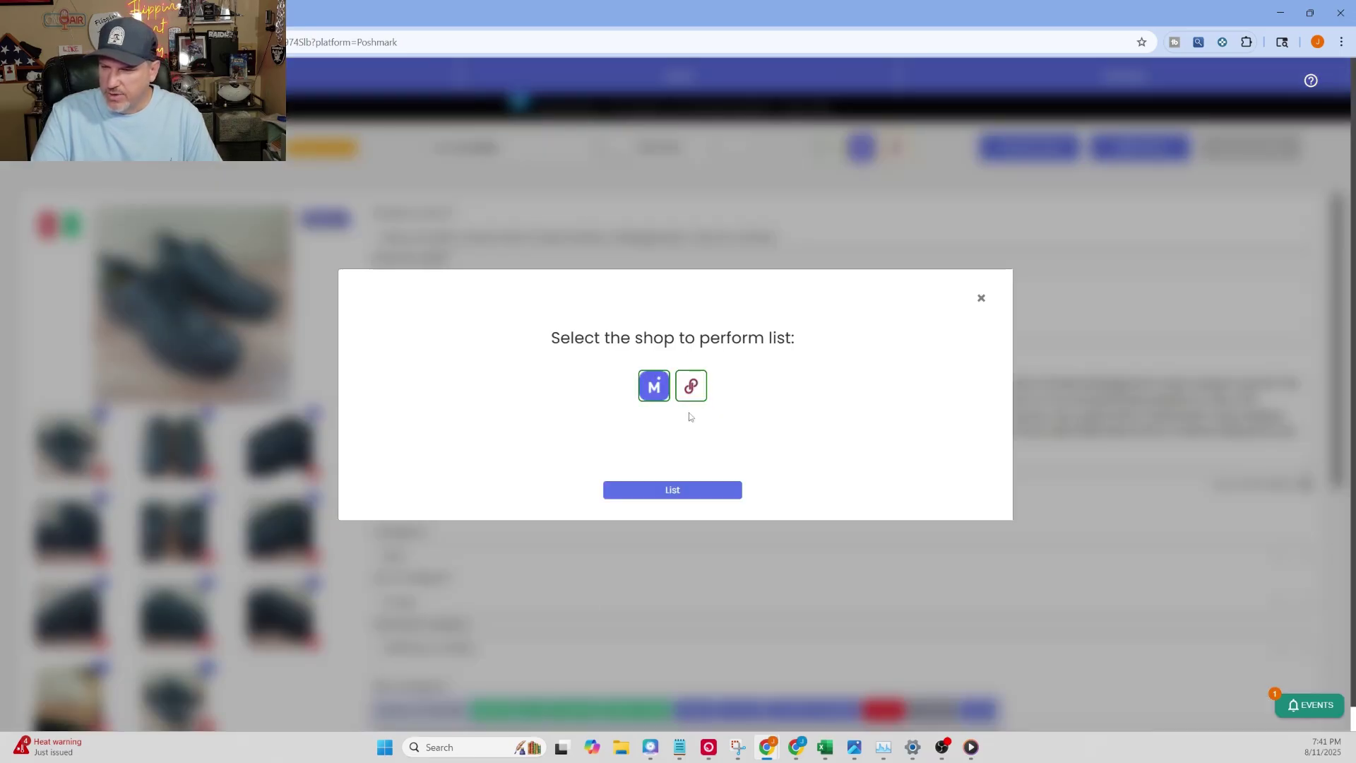
click(671, 490)
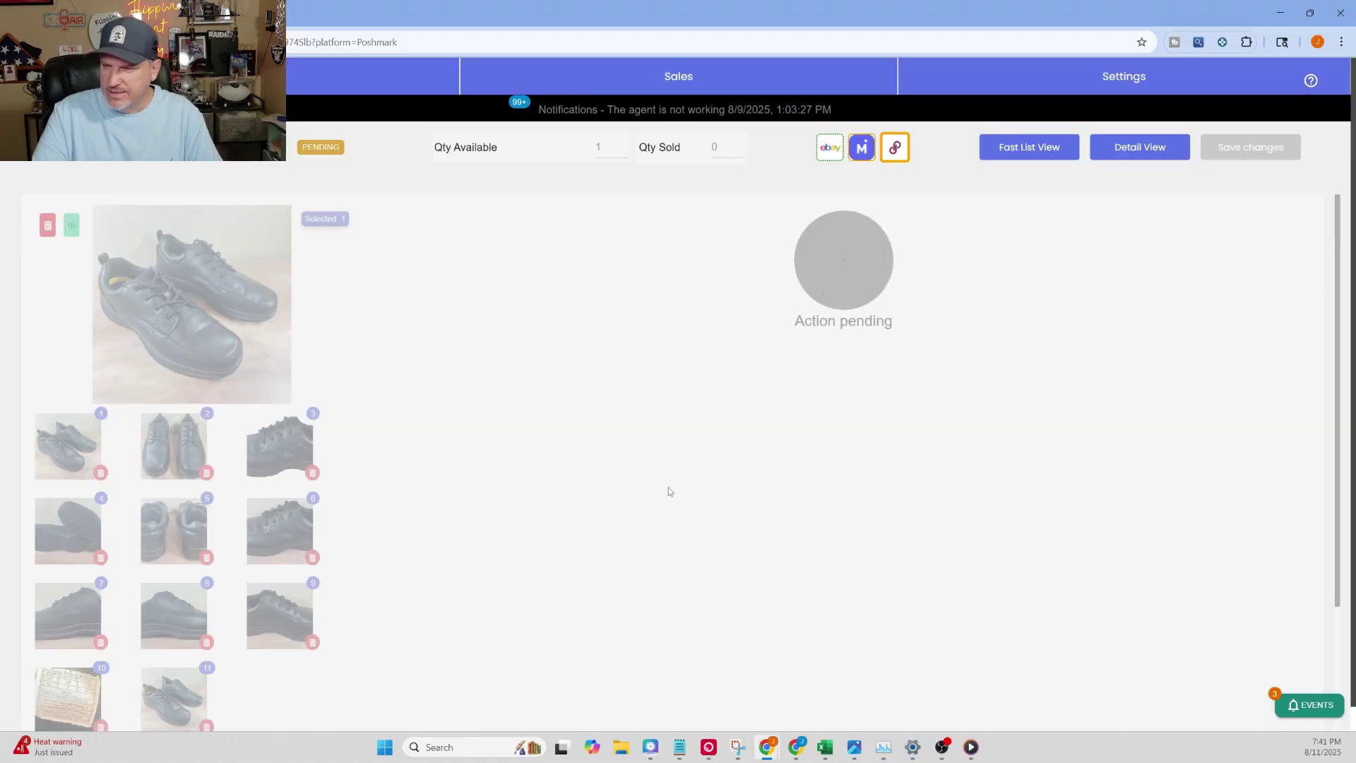